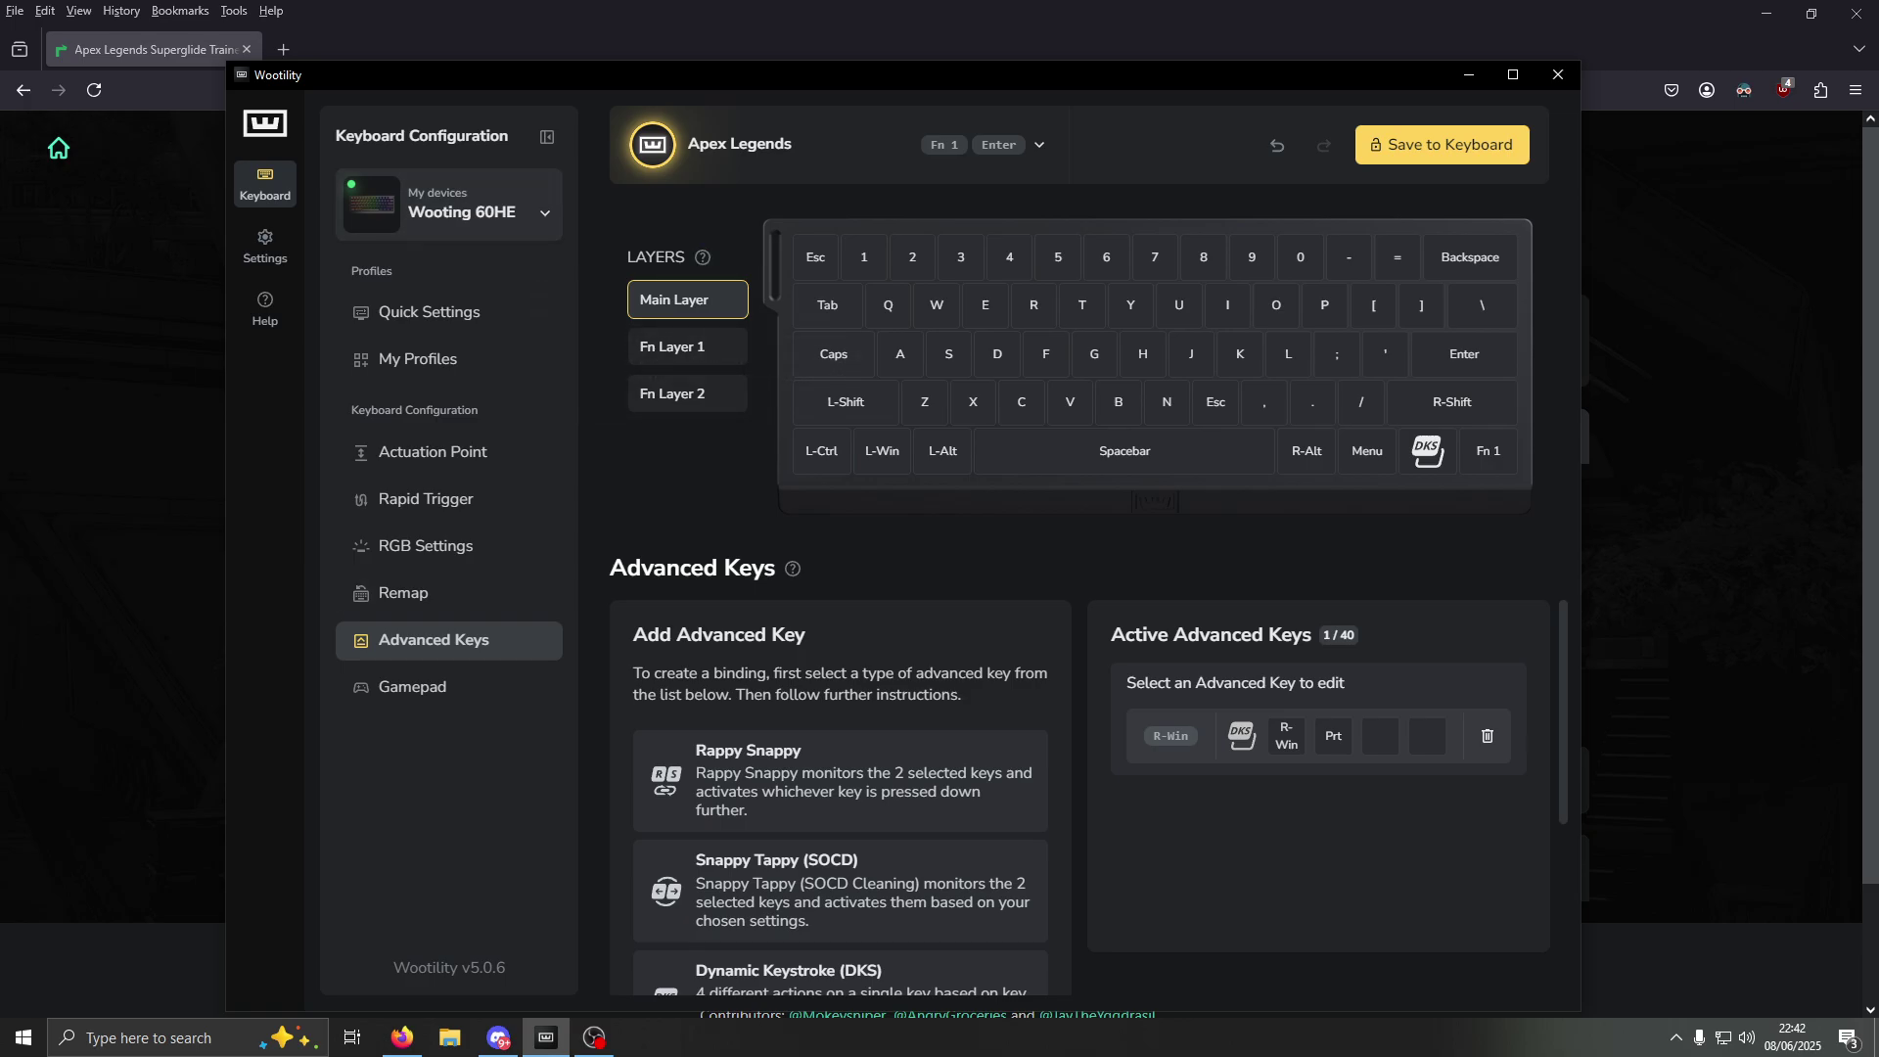
Add a Dynamic Keystroke (DKS) advanced key on the main layer, assigned to the V key
scroll(839, 798, down, 1)
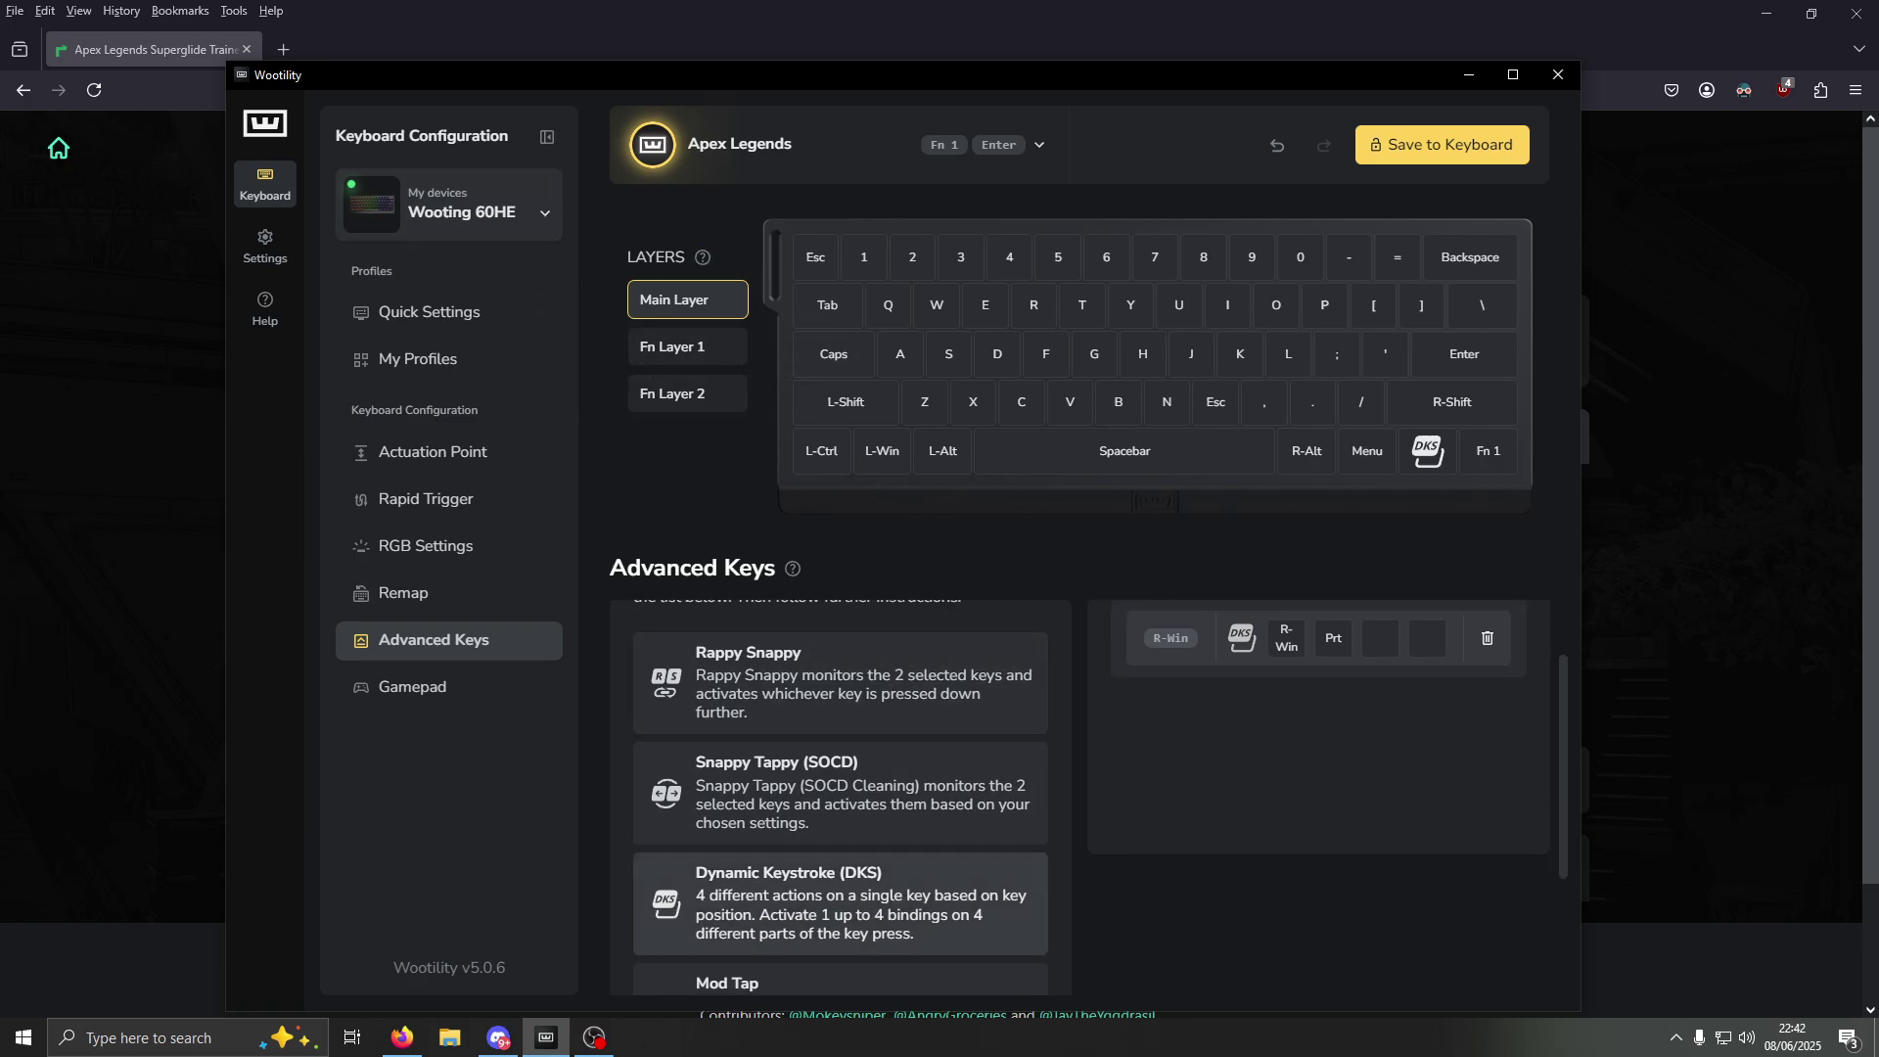
click(840, 902)
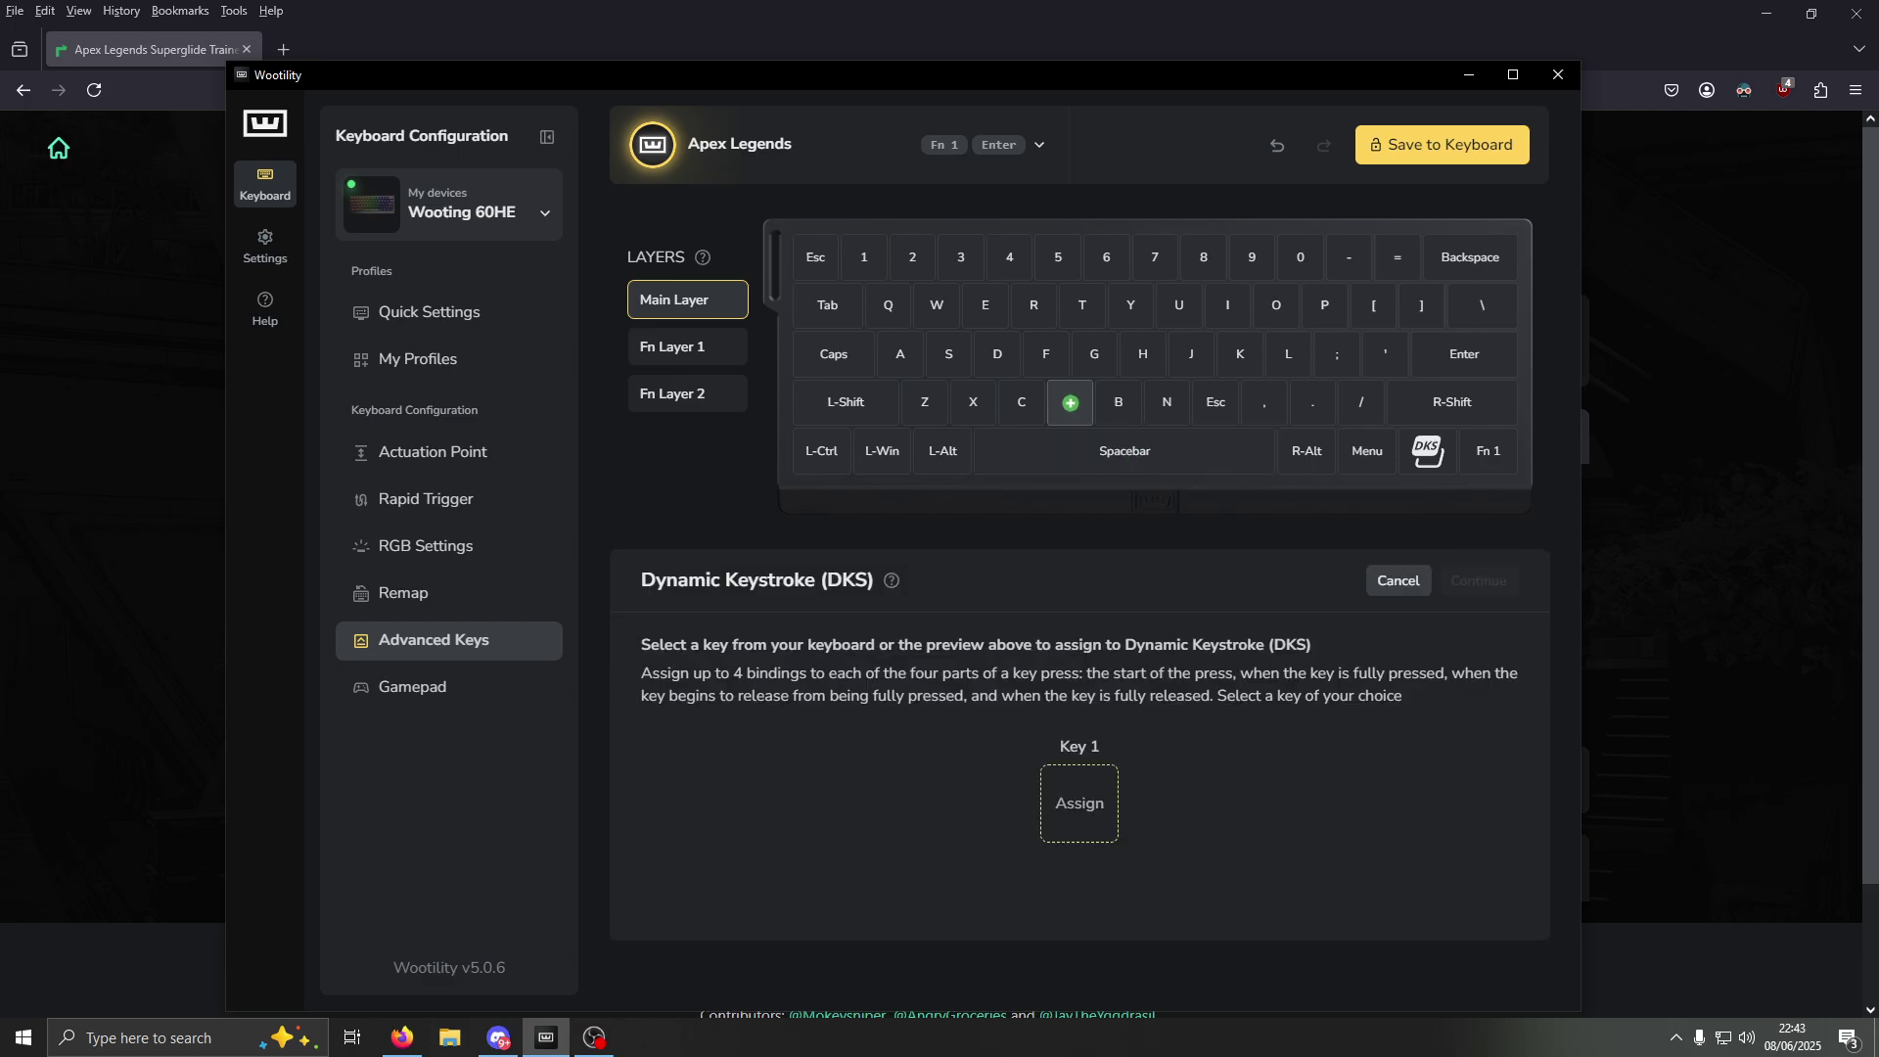
click(1070, 402)
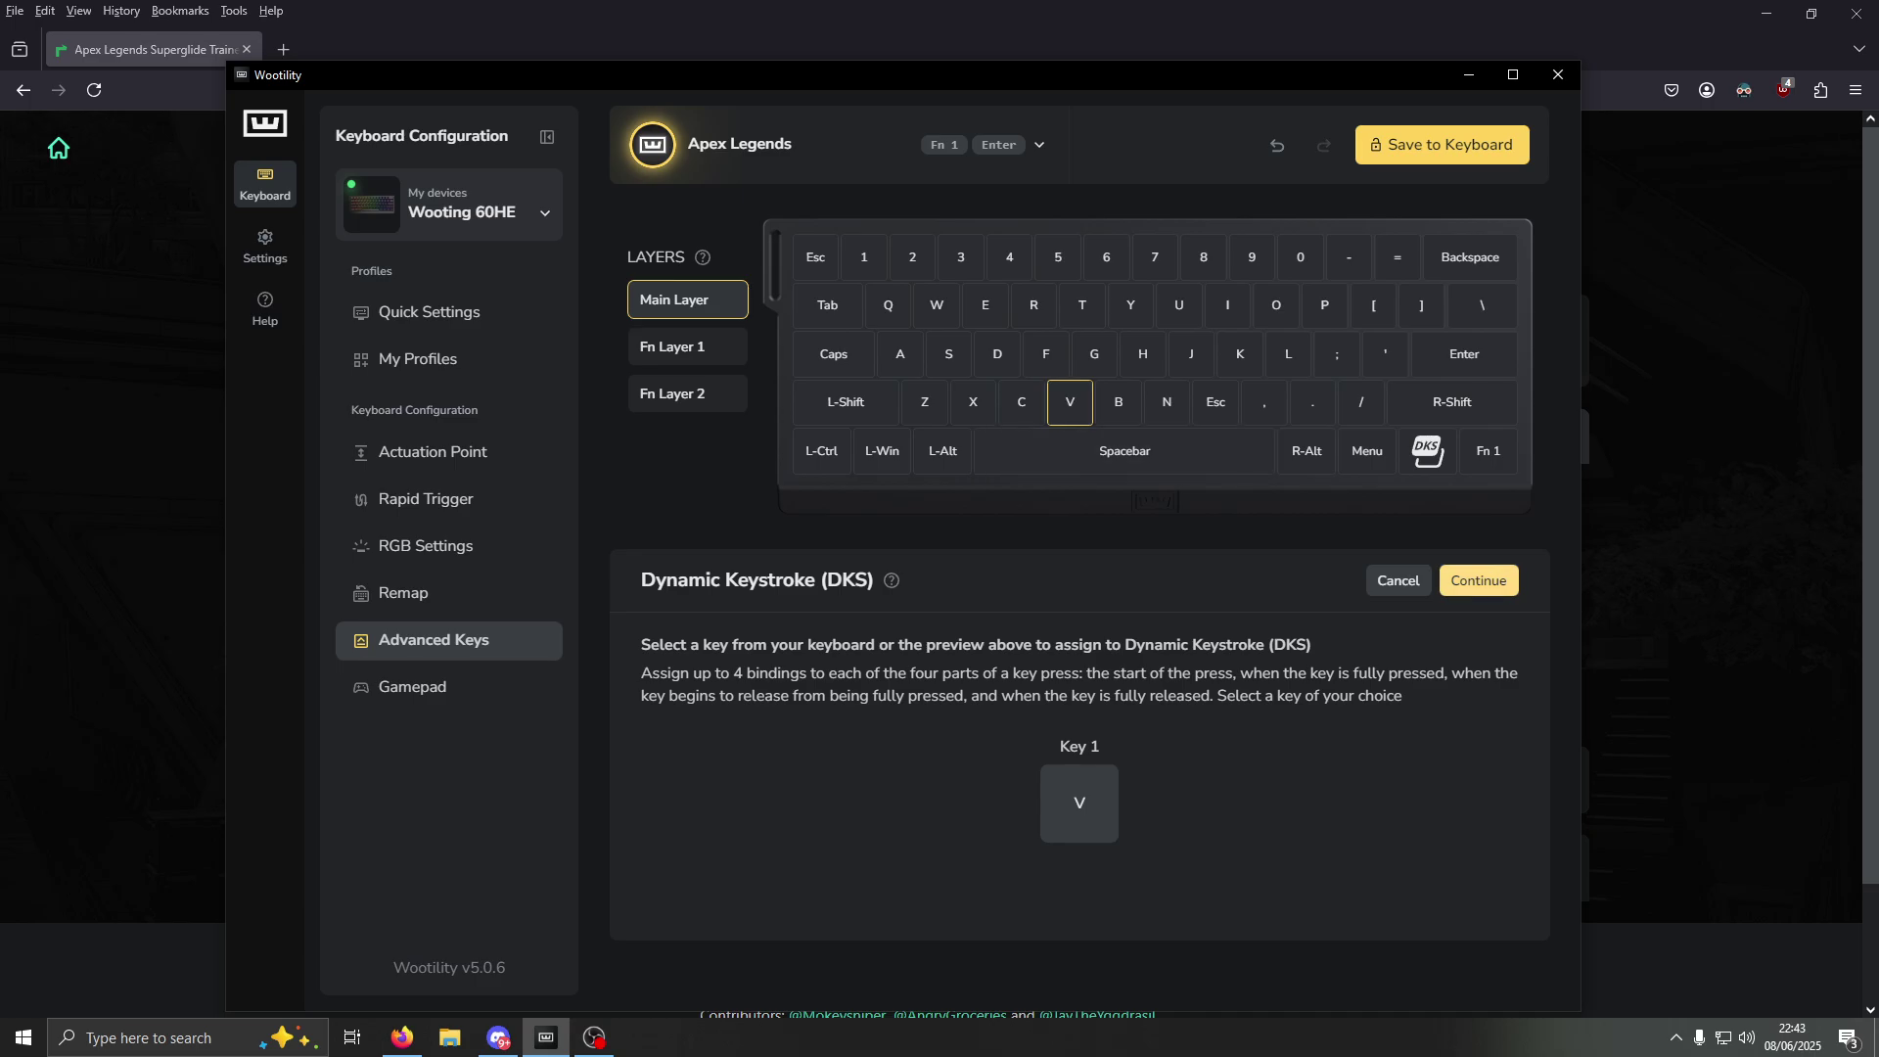
click(1478, 580)
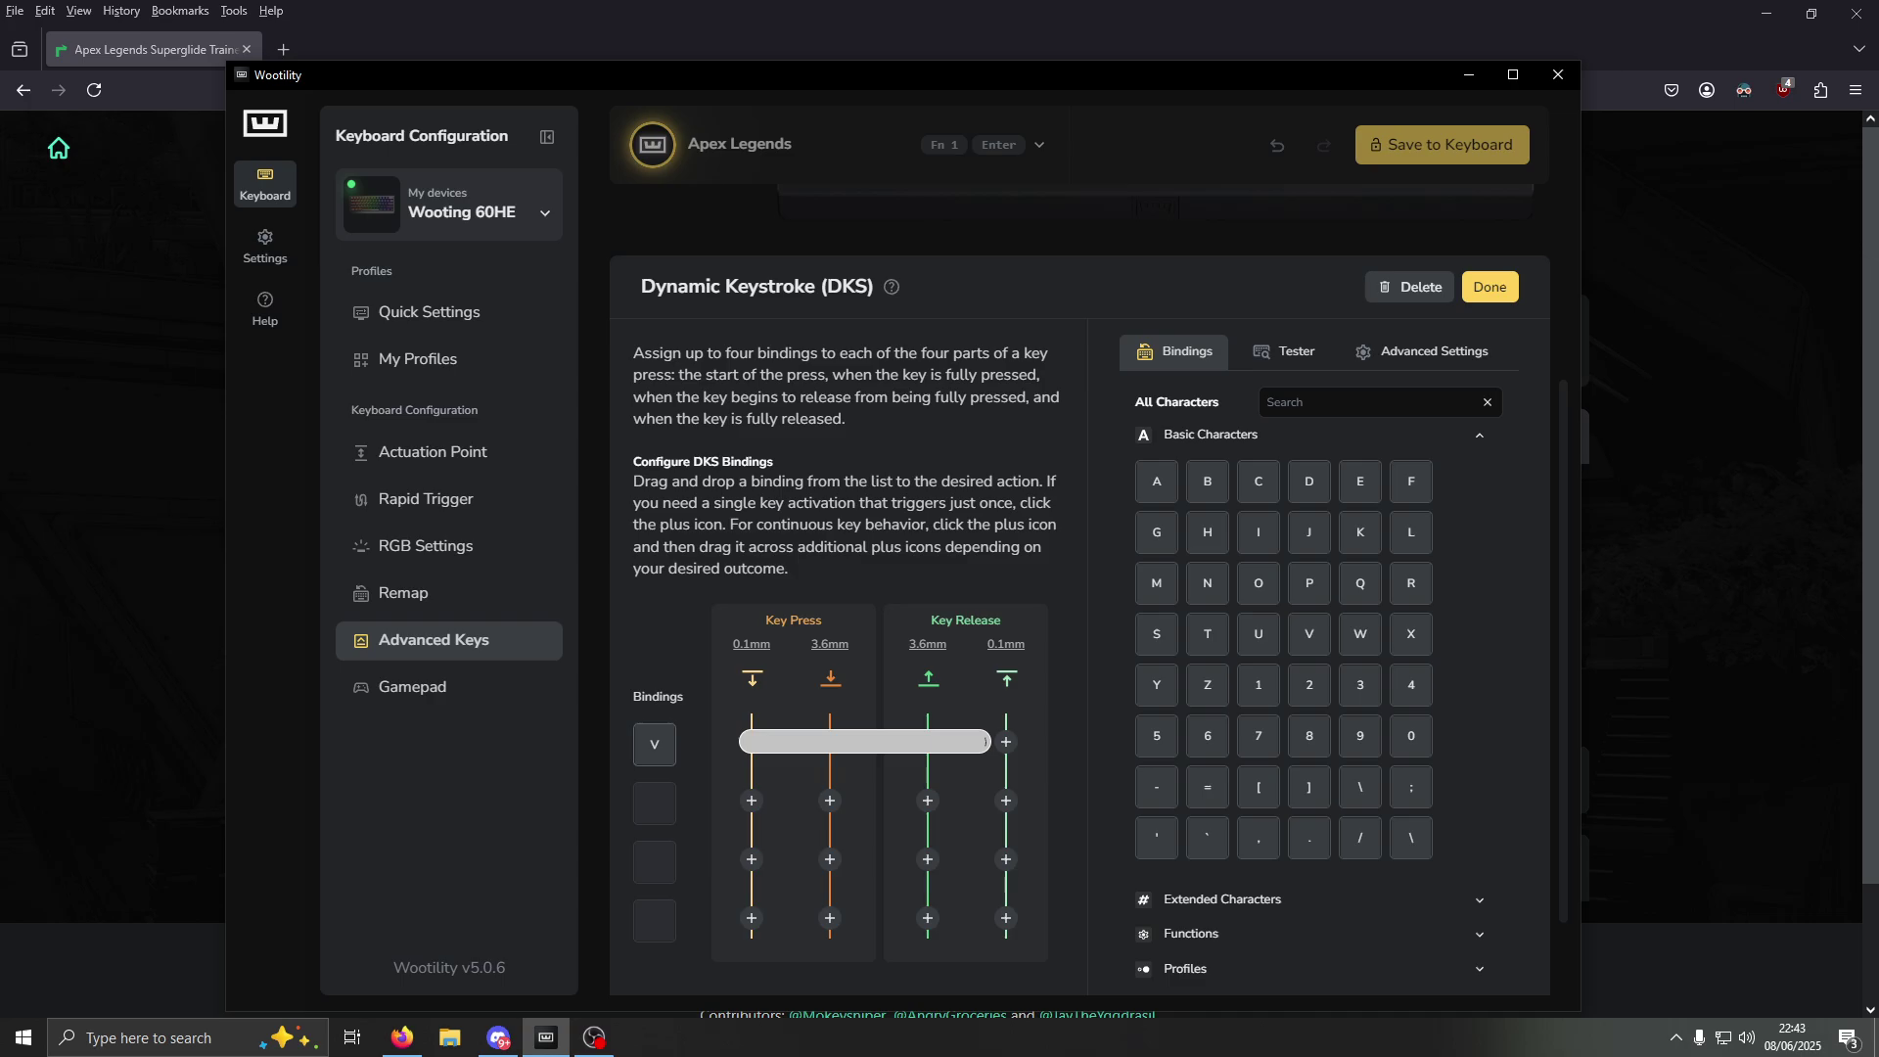
Bind B as the first DKS action and Spacebar as the second, extending Spacebar from fully pressed through released from fully pressed
key(b)
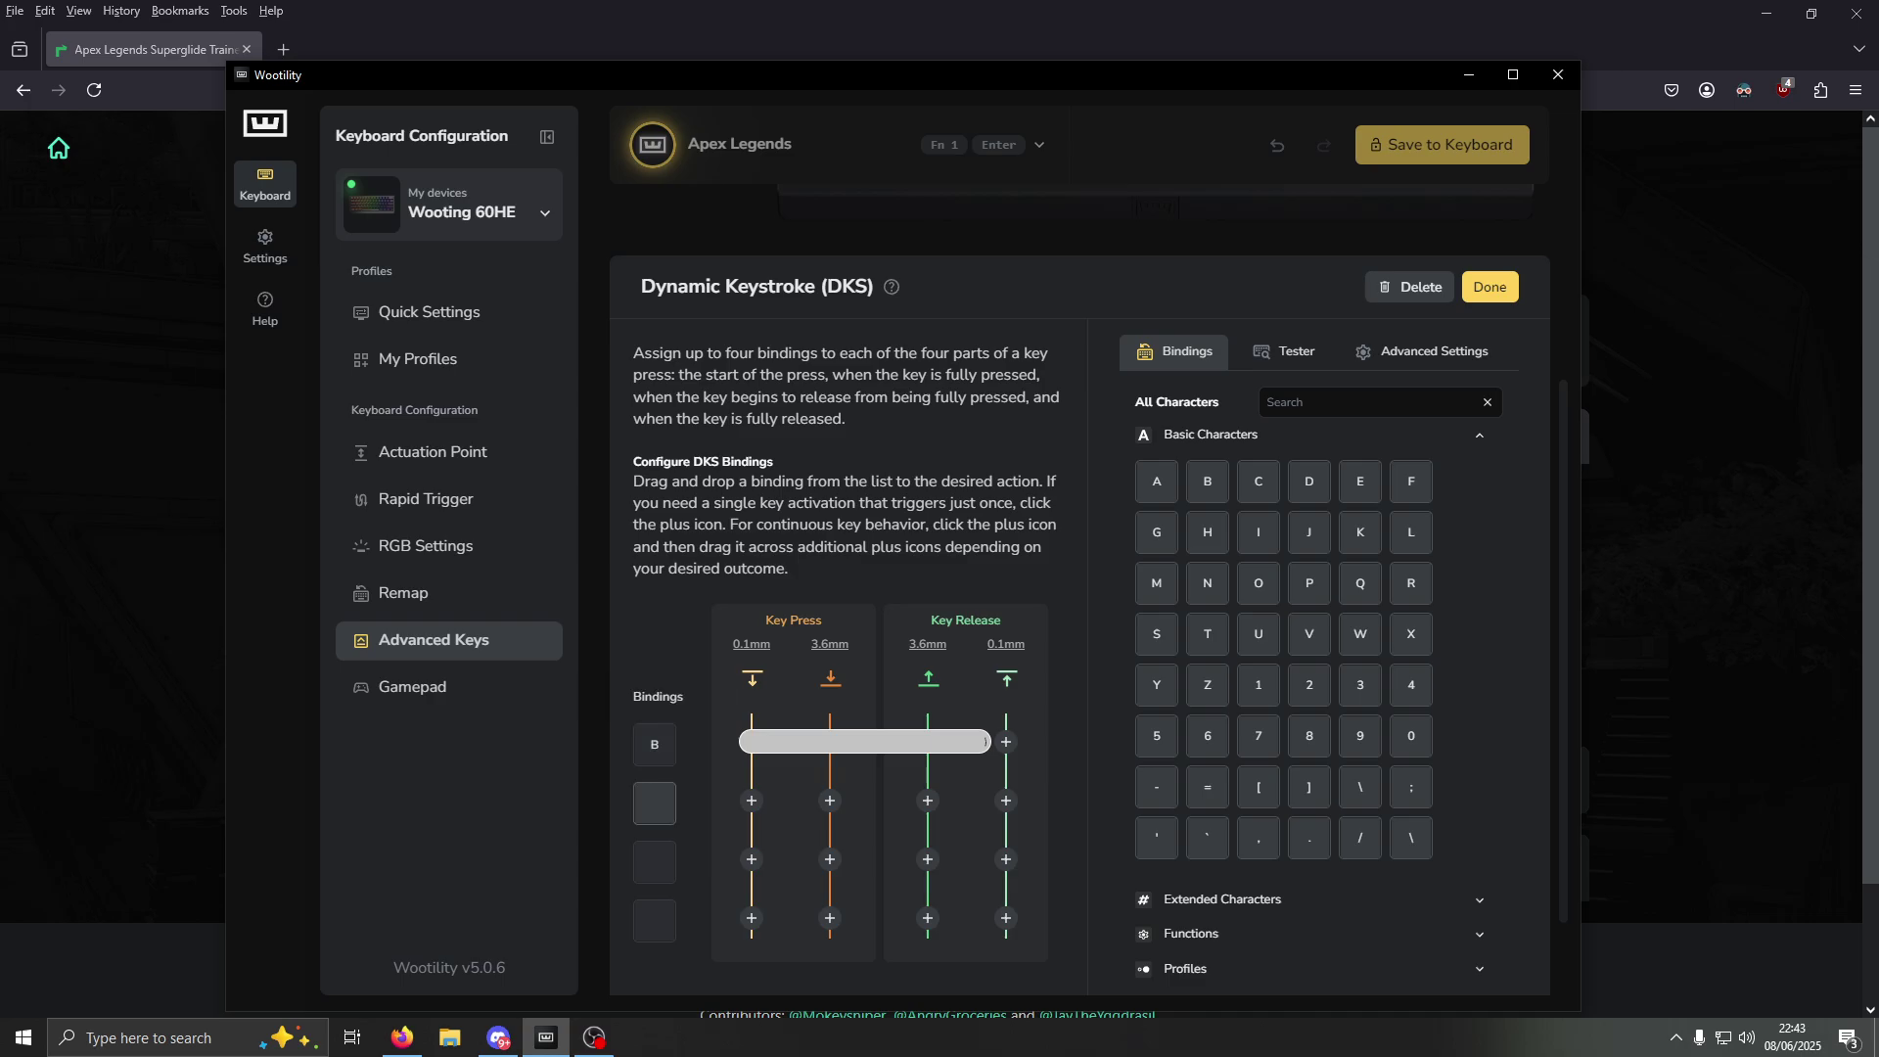
click(655, 803)
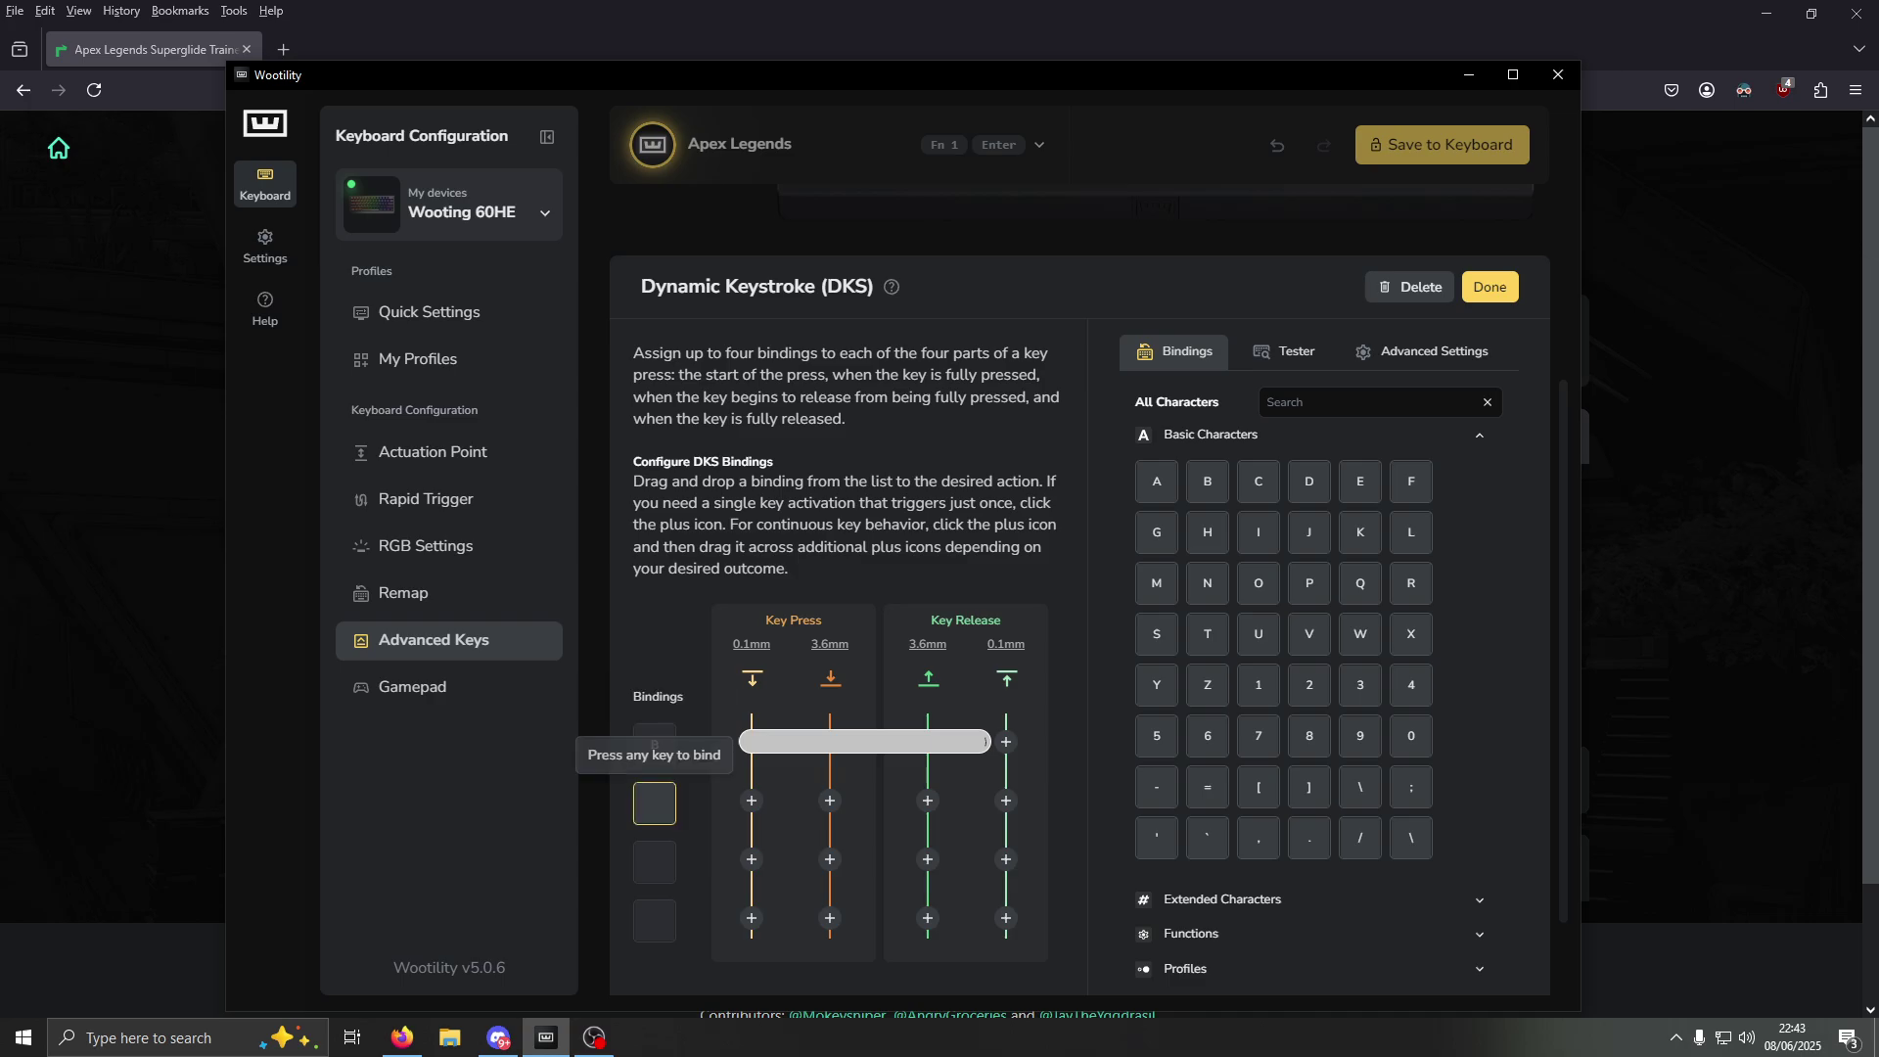
key(space)
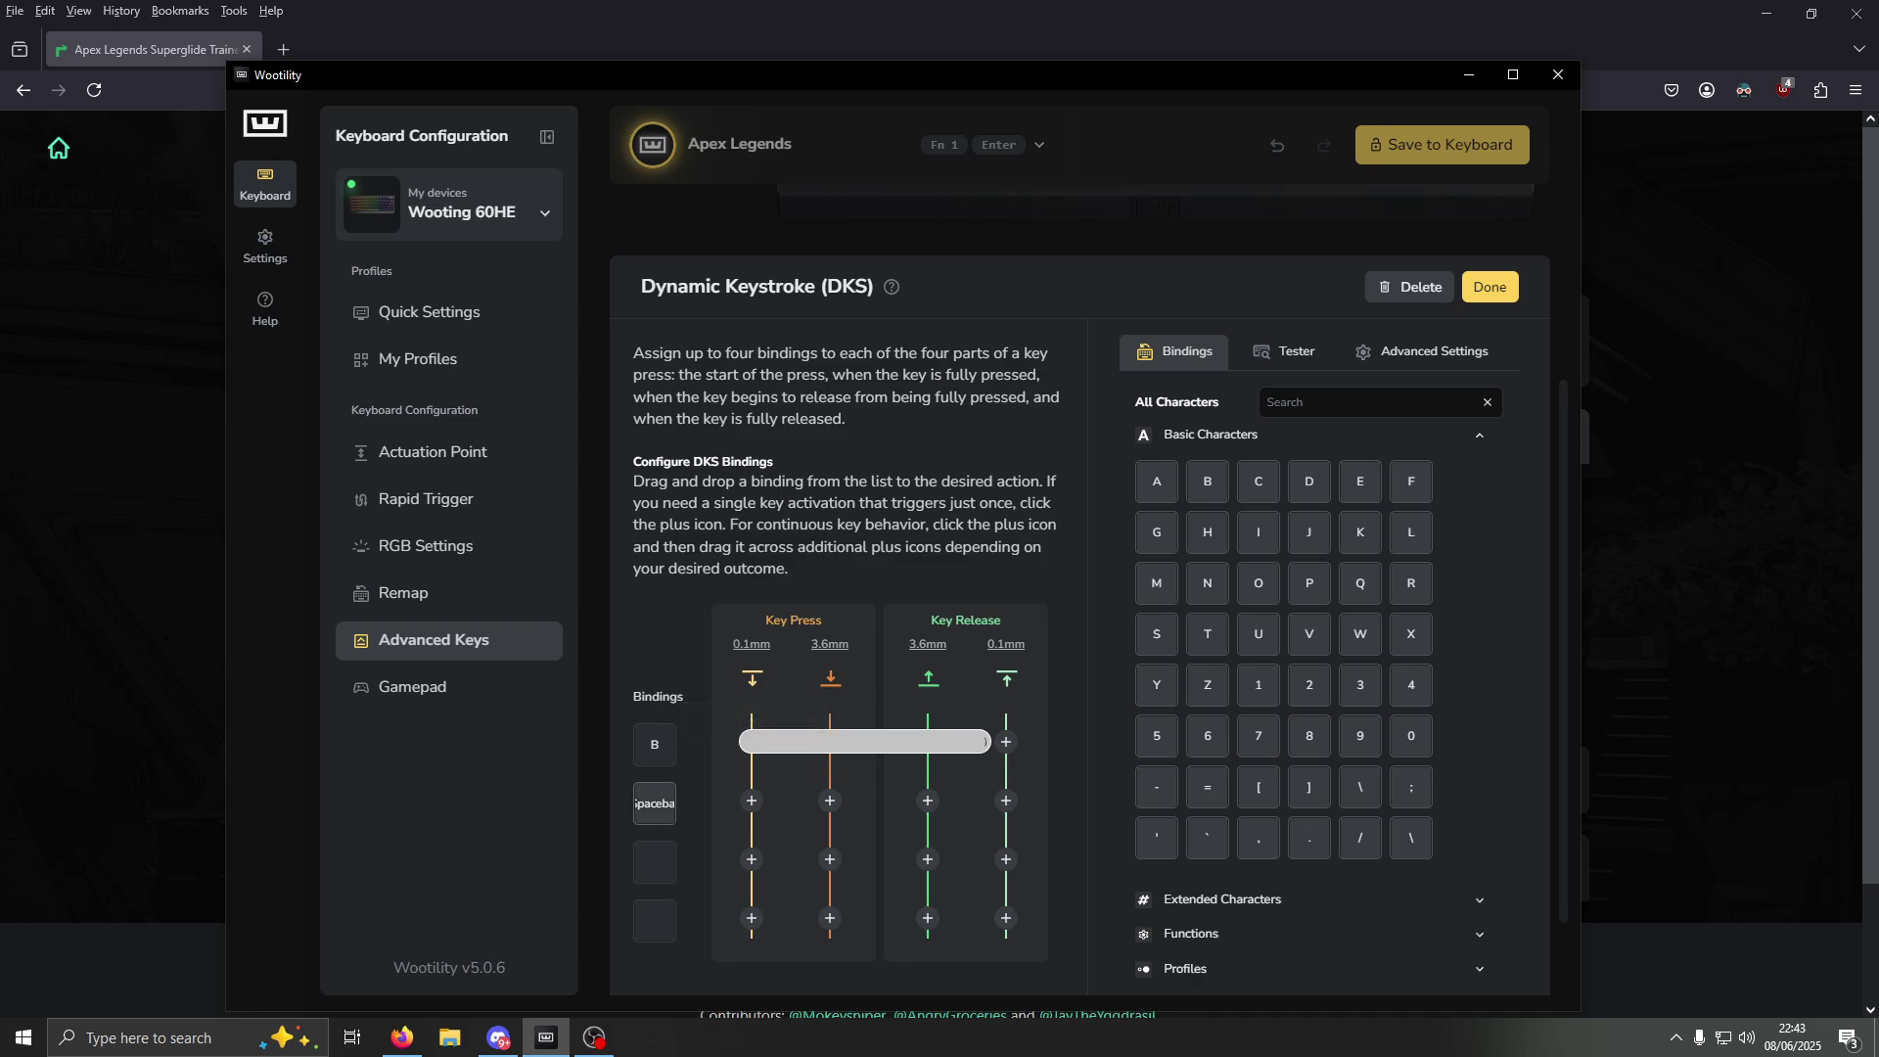
click(829, 799)
drag(830, 801, 986, 801)
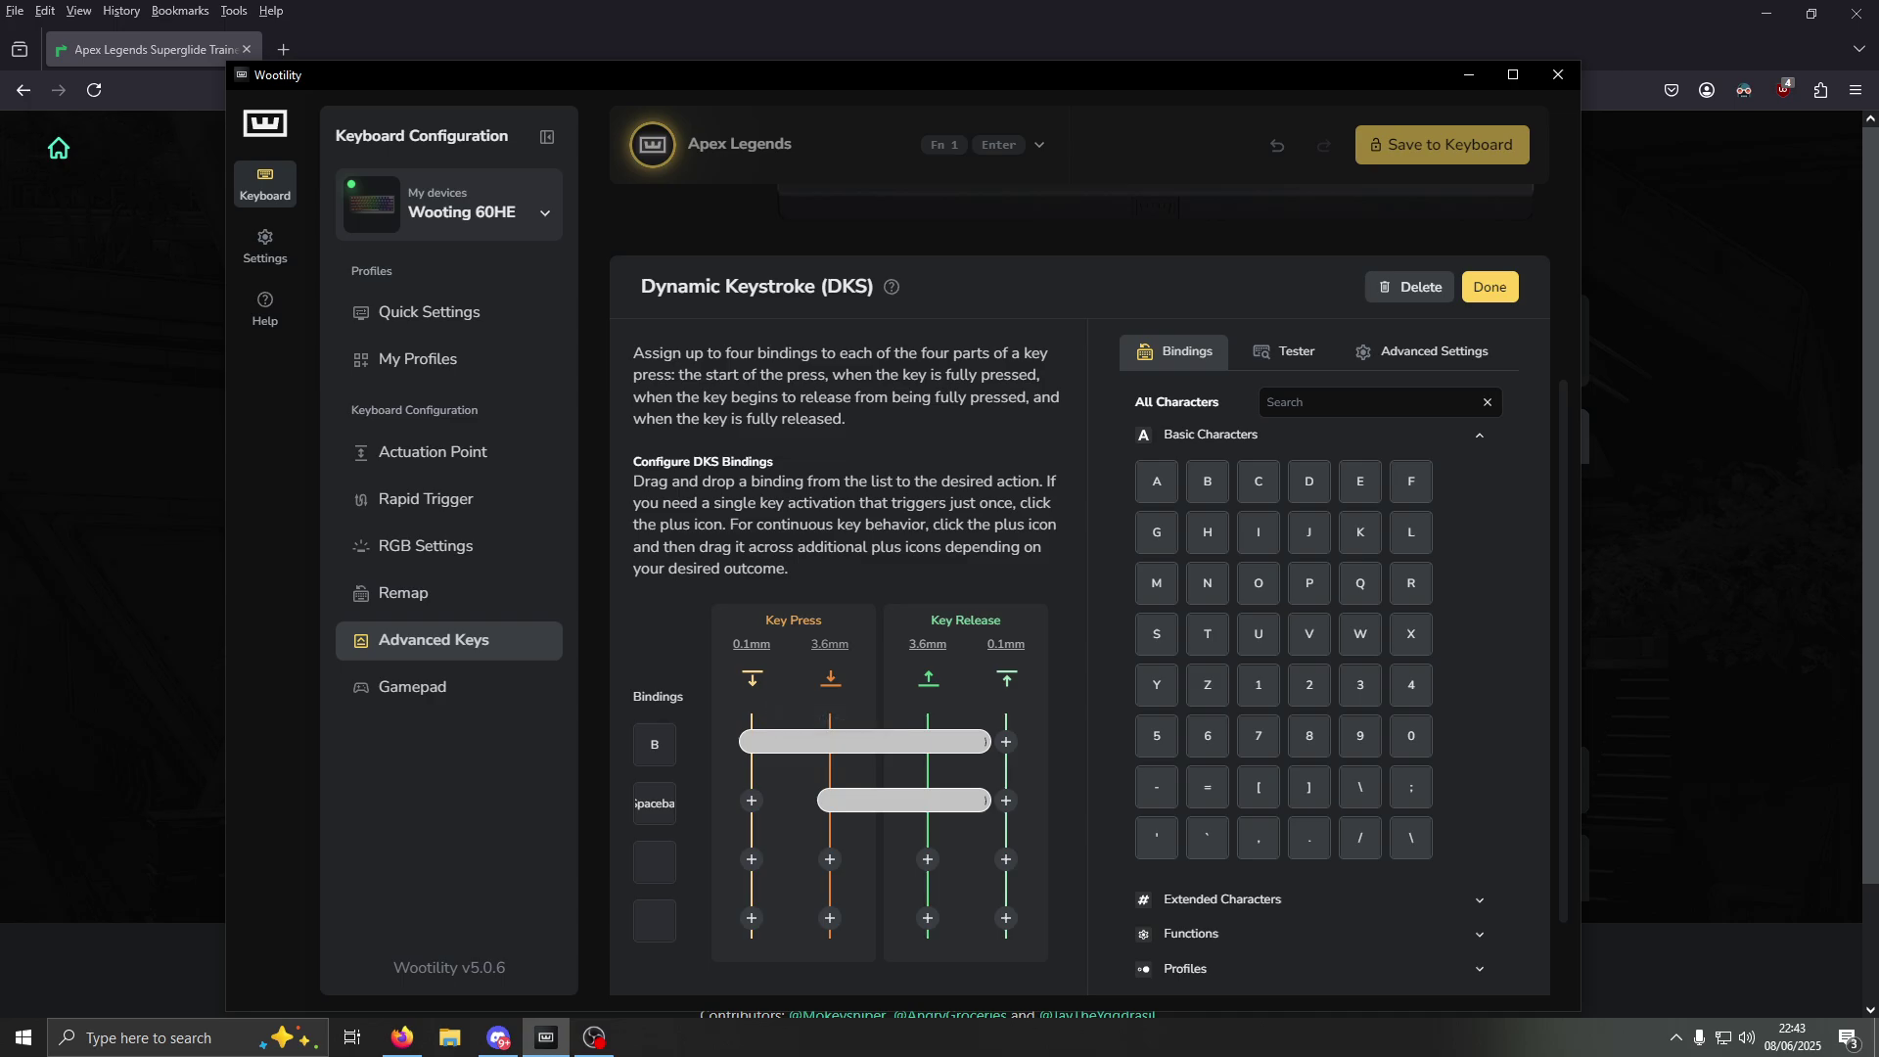
Set the actuation point for the second and third DKS actions to 0.5 mm and save the configuration to the keyboard
click(828, 643)
drag(1017, 746, 1016, 661)
key(Down)
key(Down)
key(Down)
key(Down)
key(Down)
key(Down)
key(Down)
key(Down)
key(Down)
key(Down)
key(Down)
key(Down)
key(Down)
key(Down)
key(Down)
key(Down)
key(Down)
key(Down)
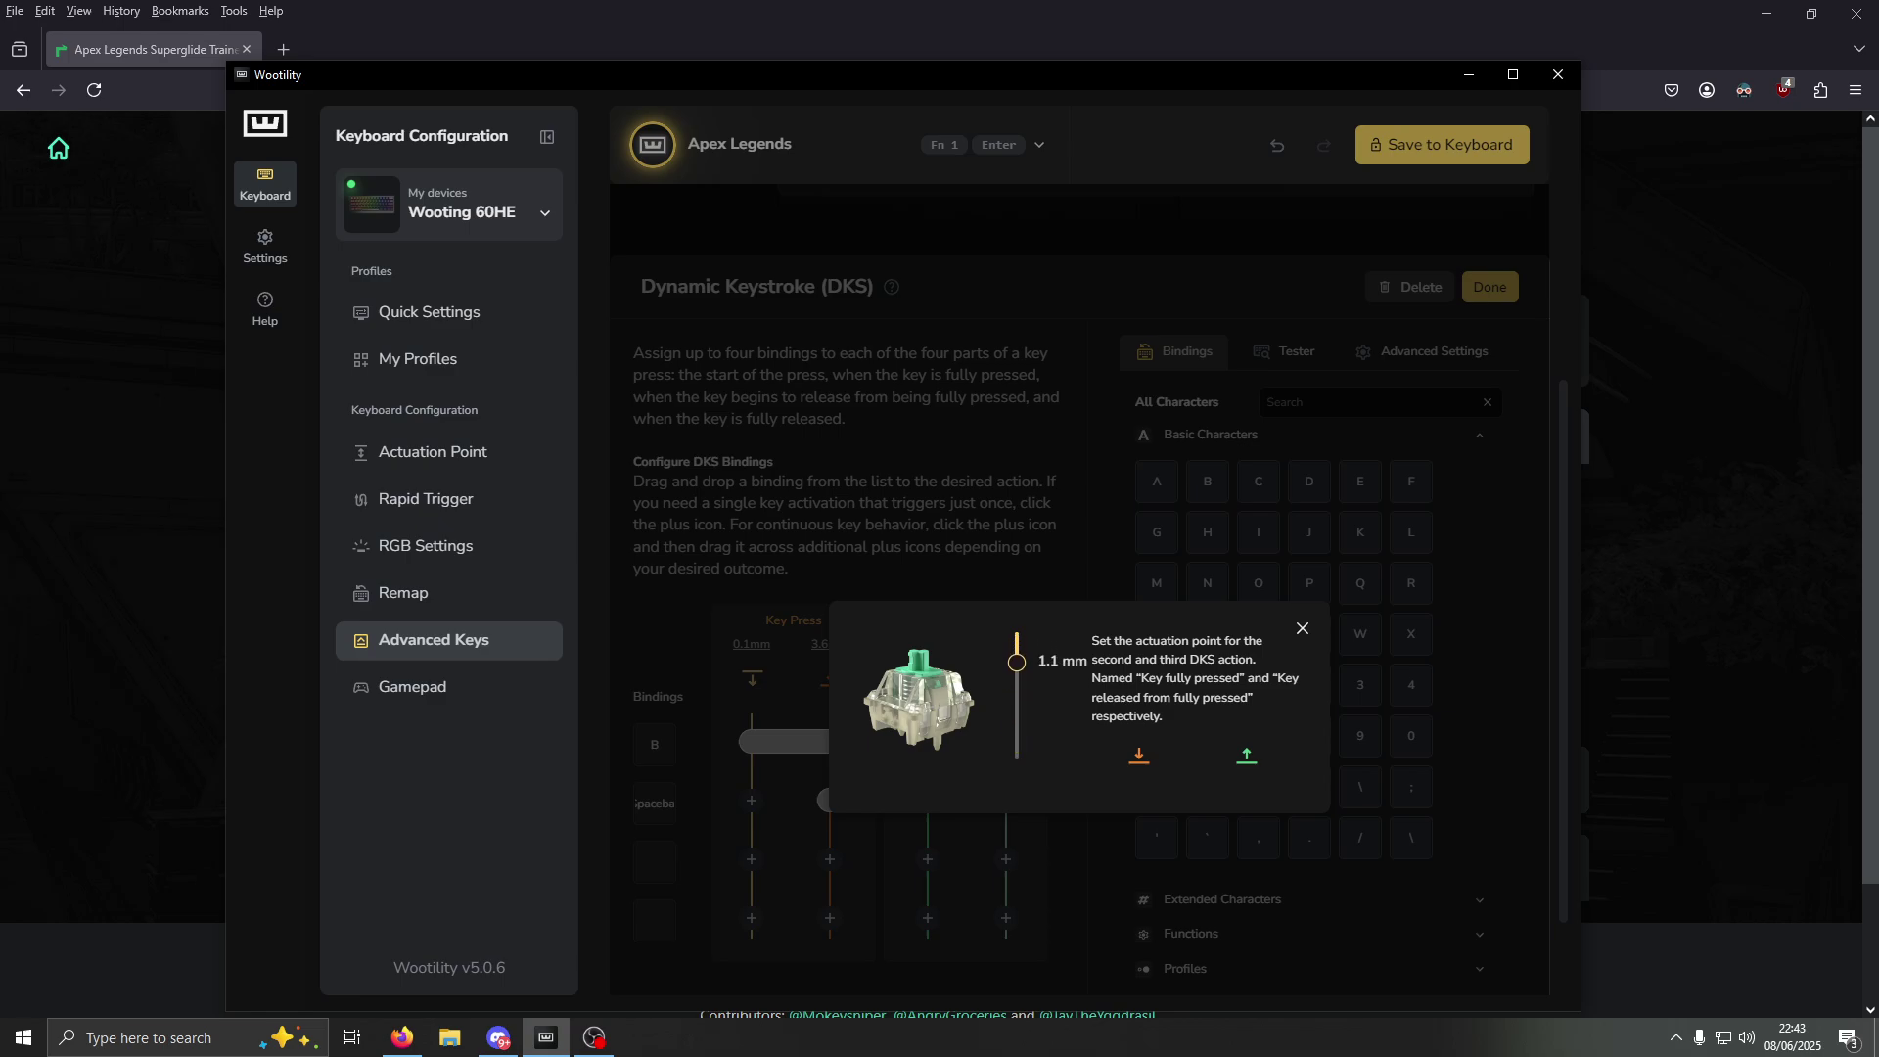
key(Down)
key(Down)
key(Down)
key(Down)
key(Down)
key(Down)
key(Up)
key(Up)
key(Up)
key(Up)
key(Up)
key(Up)
key(Up)
key(Up)
key(Up)
key(Up)
key(Up)
key(Up)
key(Up)
key(Up)
key(Up)
key(Up)
key(Up)
key(Down)
key(Down)
key(Down)
key(Down)
key(Down)
key(Down)
key(Down)
key(Down)
key(Down)
key(Down)
key(Down)
key(Down)
key(Down)
key(Down)
key(Down)
key(Down)
key(Down)
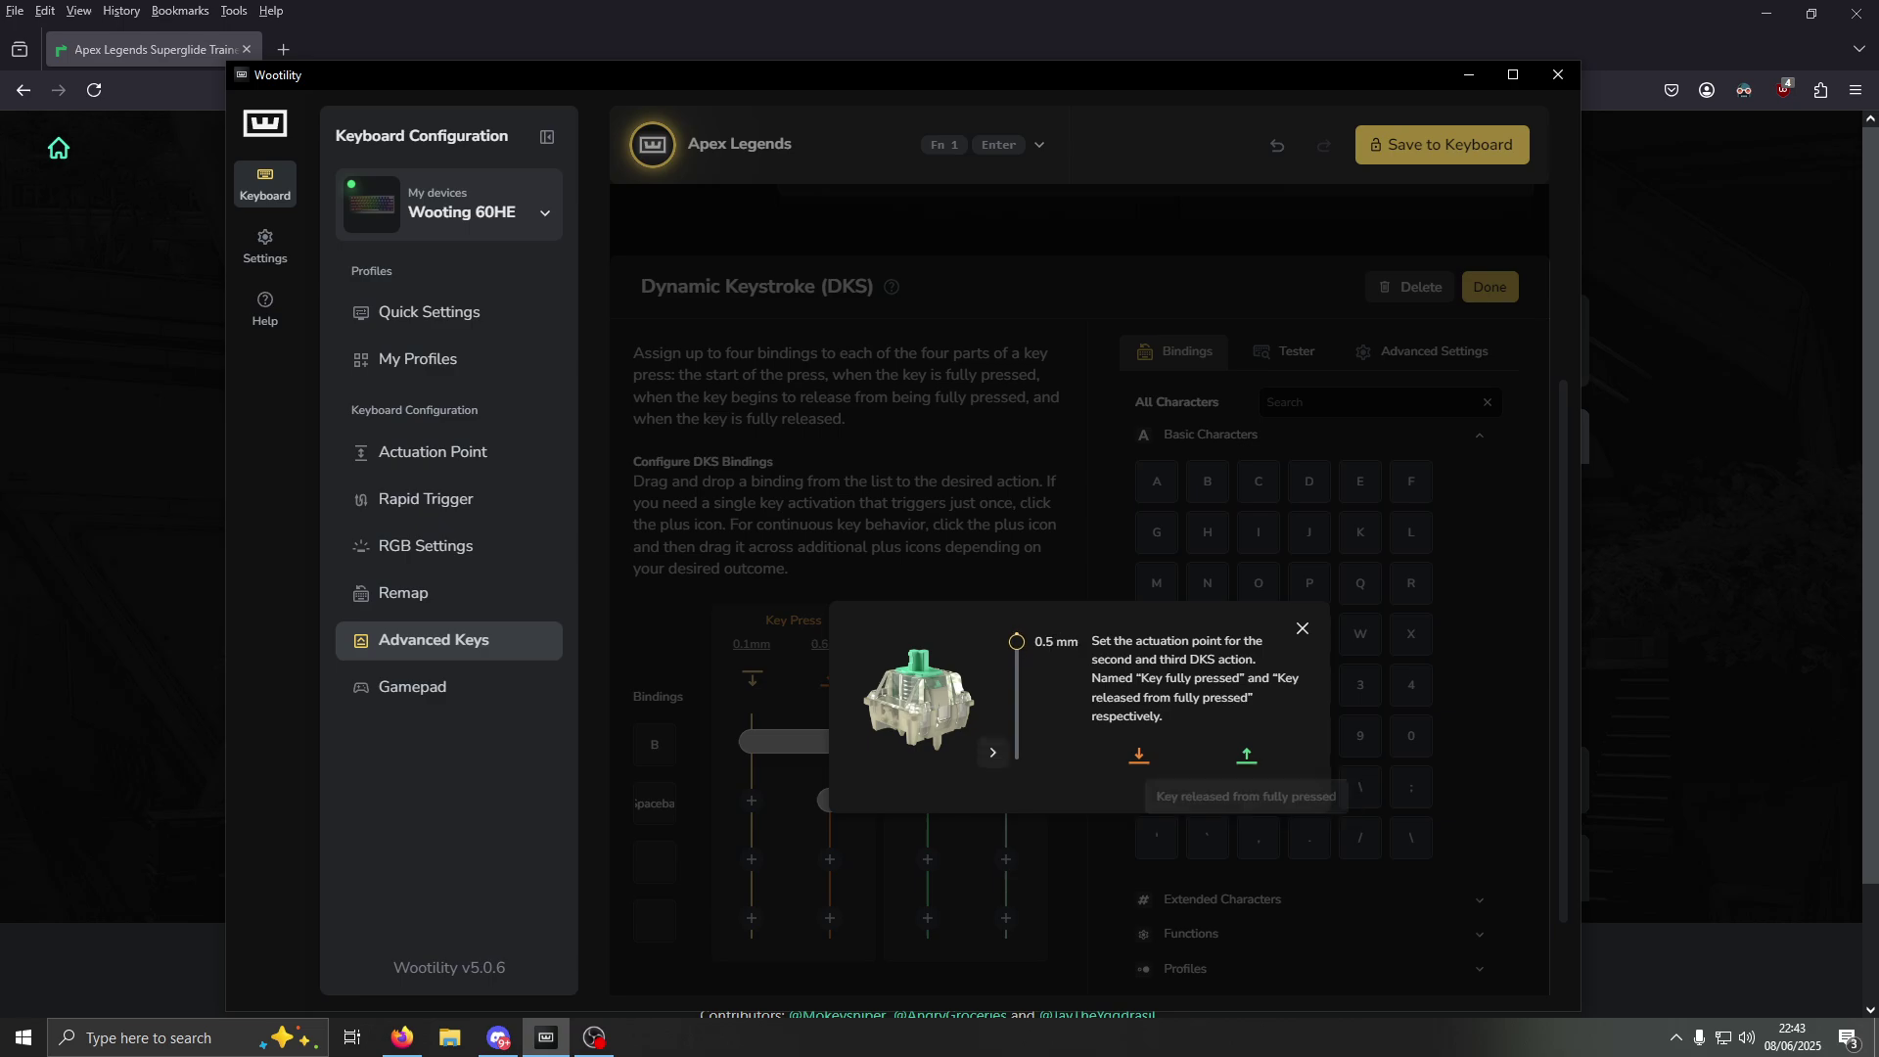
click(1303, 628)
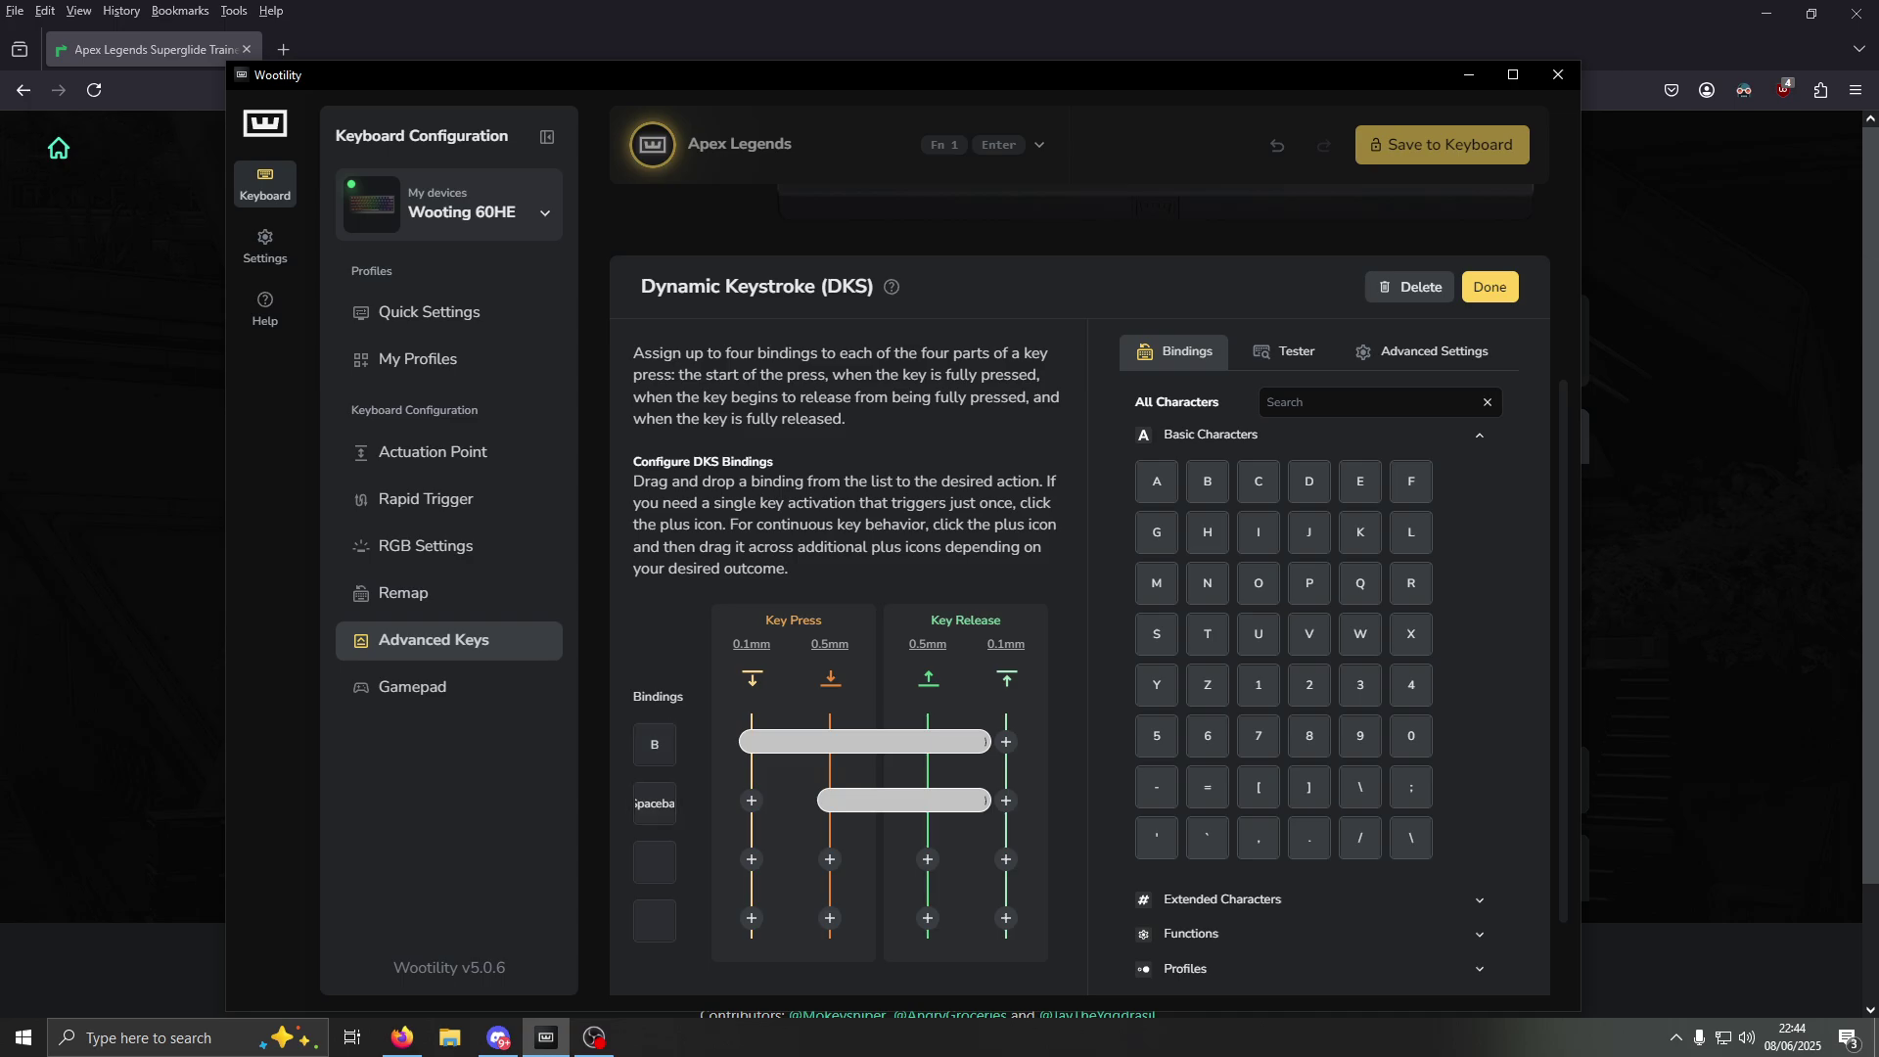
click(1489, 287)
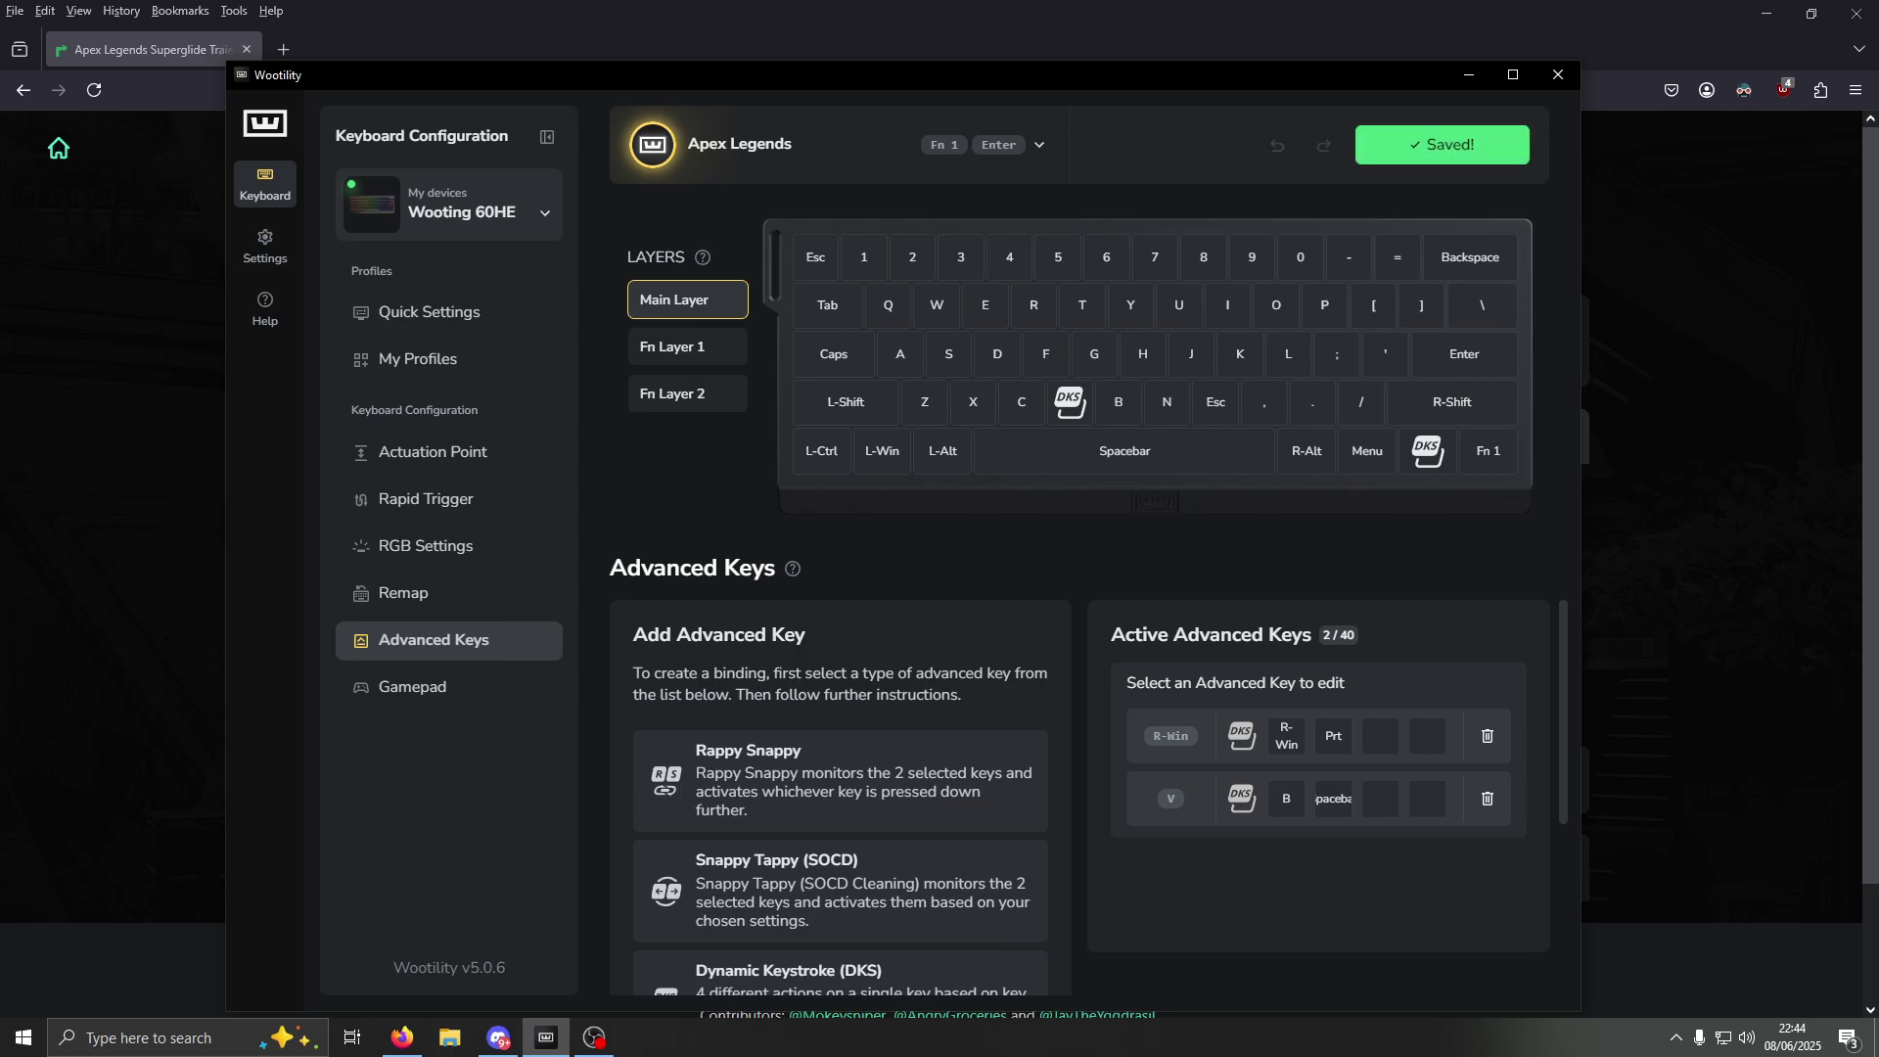
Switch to the Superglide Trainer in Firefox, bind jump to B and crouch to Space, and start training
key(alt+Tab)
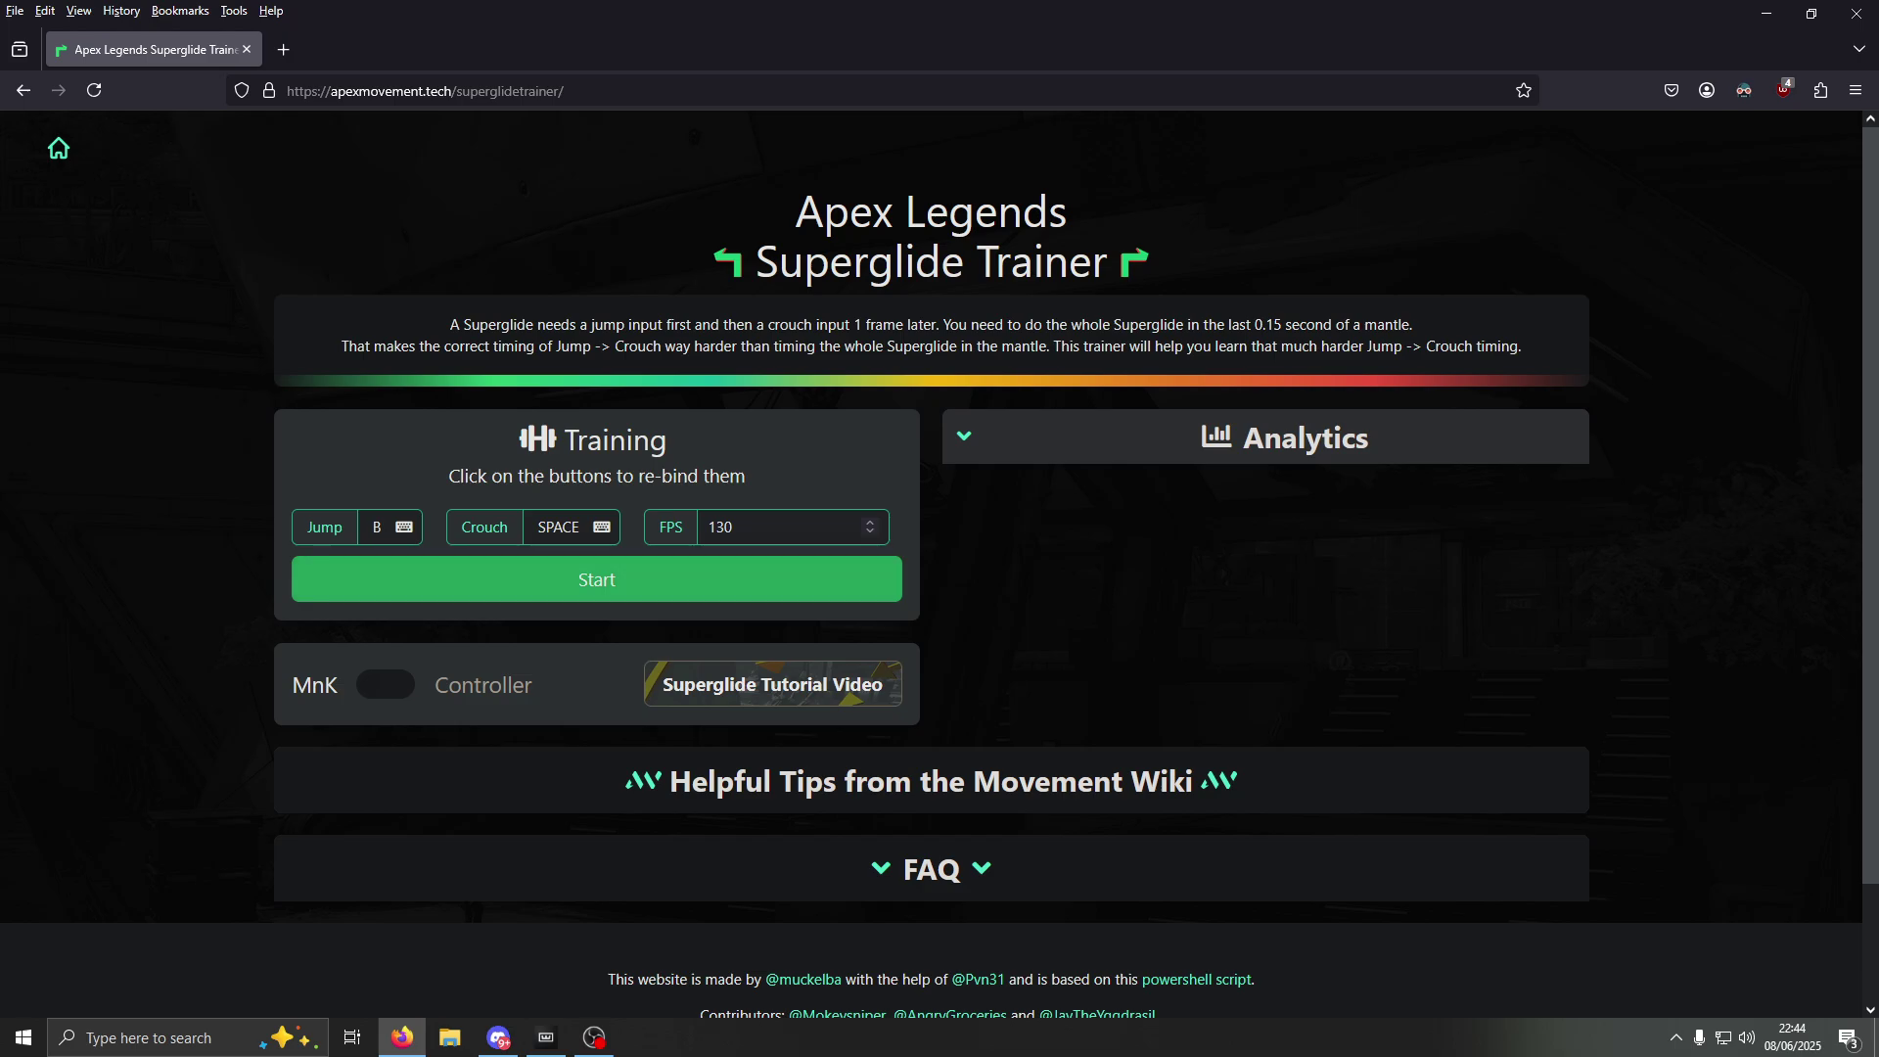
click(389, 527)
key(b)
click(570, 527)
key(space)
click(596, 579)
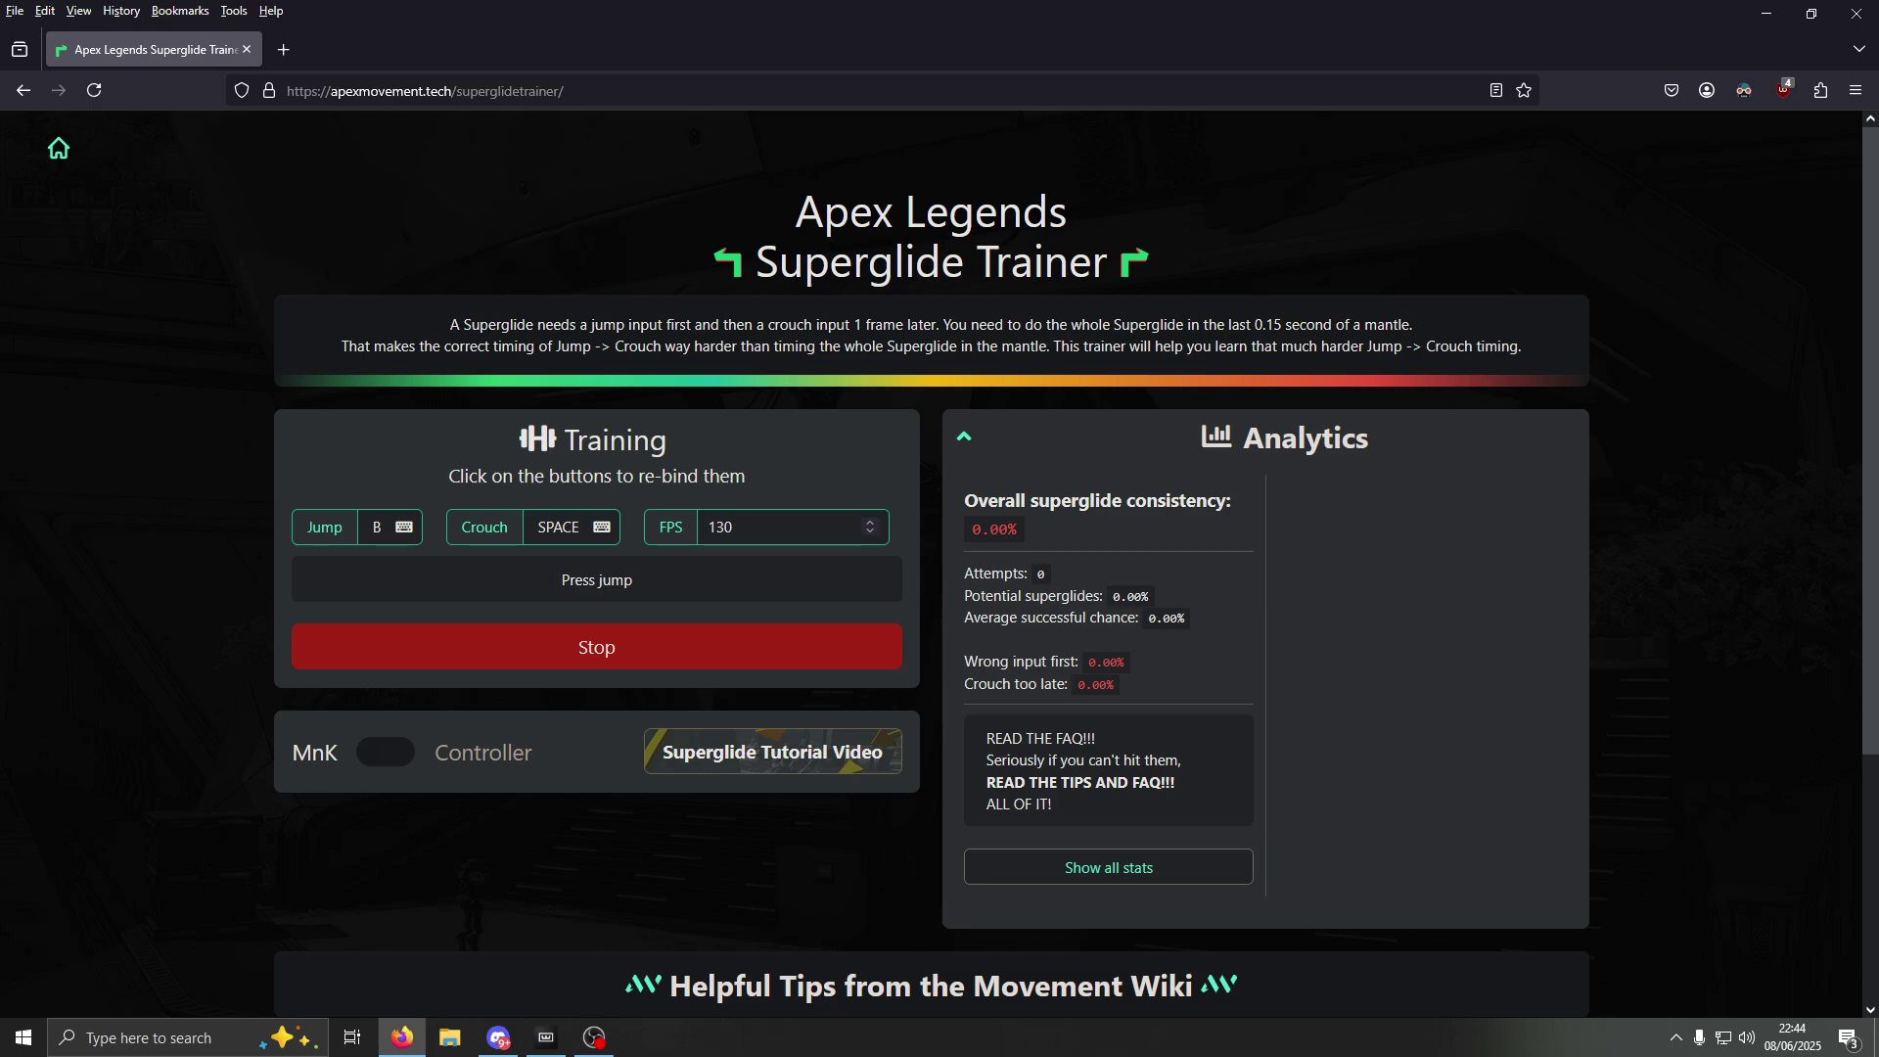
Perform six jump-then-crouch attempts in the trainer at 130 FPS
key(b)
key(space)
key(b)
key(space)
key(b)
key(space)
key(b)
key(space)
key(b)
key(space)
key(b)
key(space)
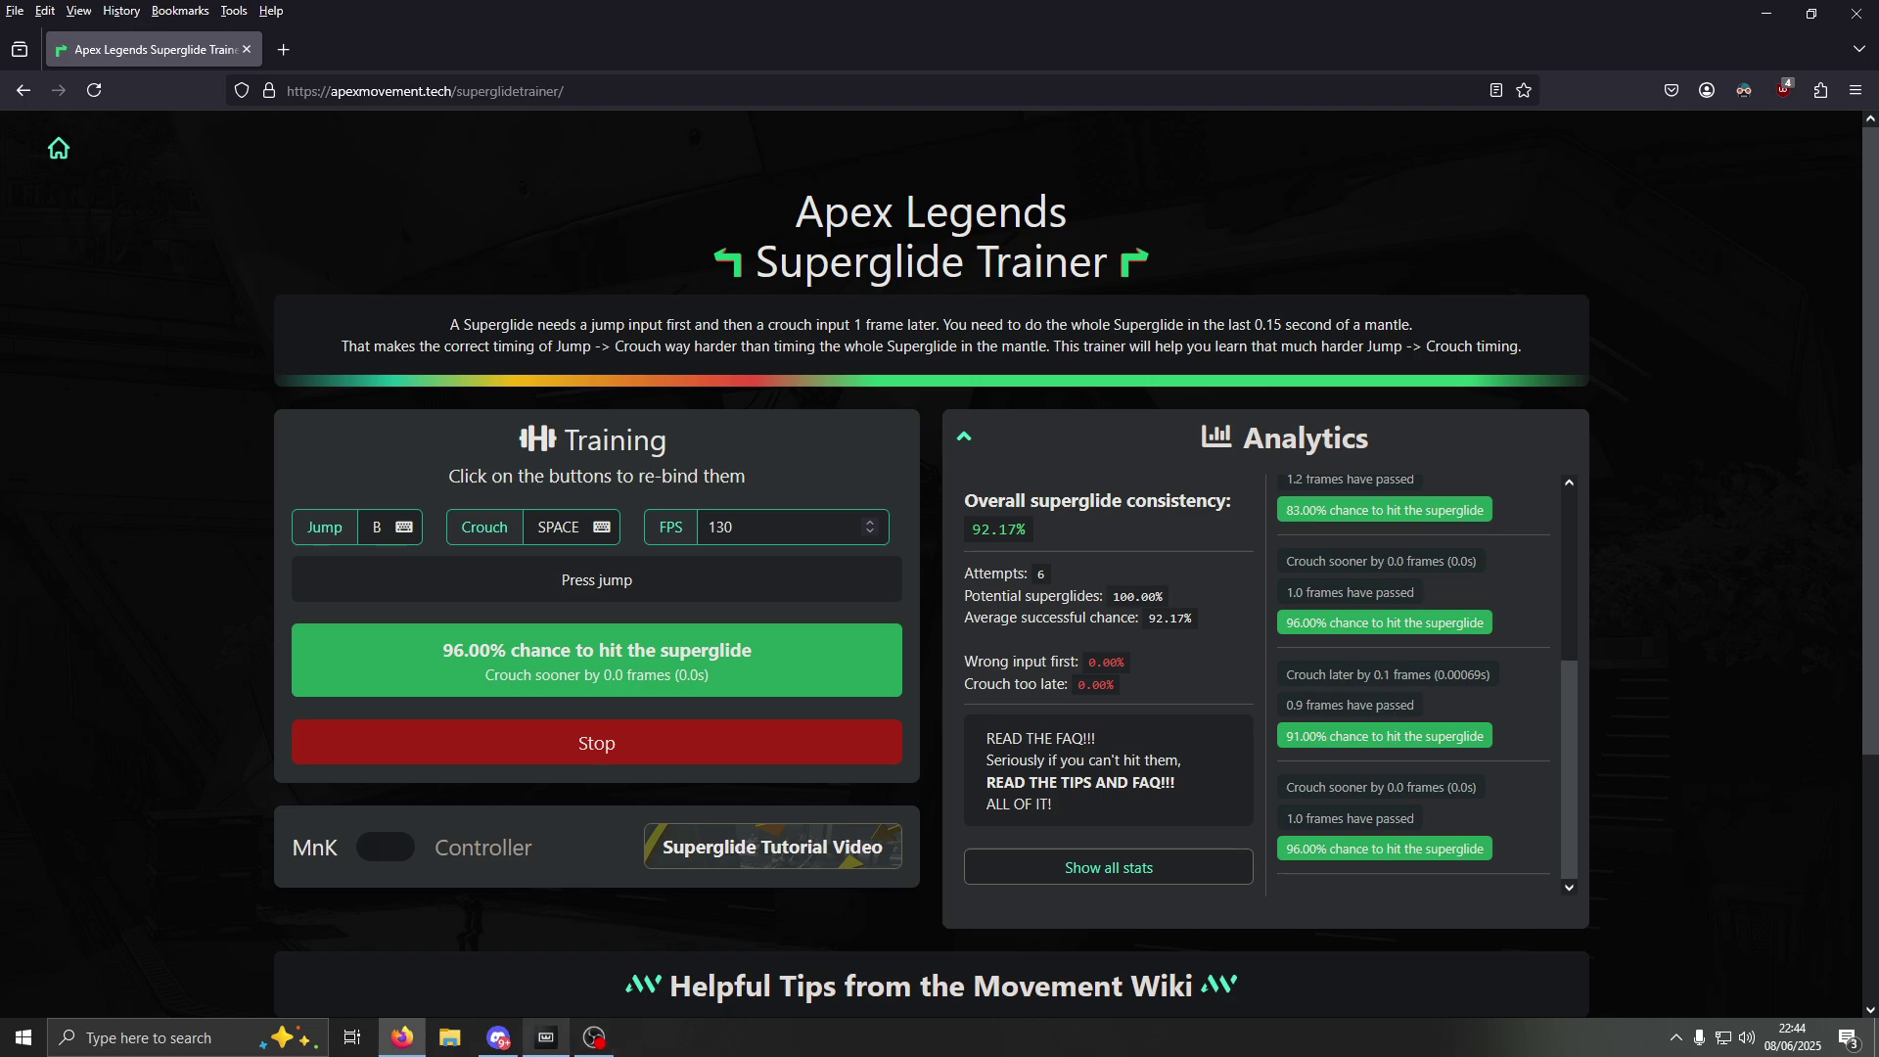
Switch to Wootility and review the V key's DKS actuation point for the second and third actions
click(546, 1038)
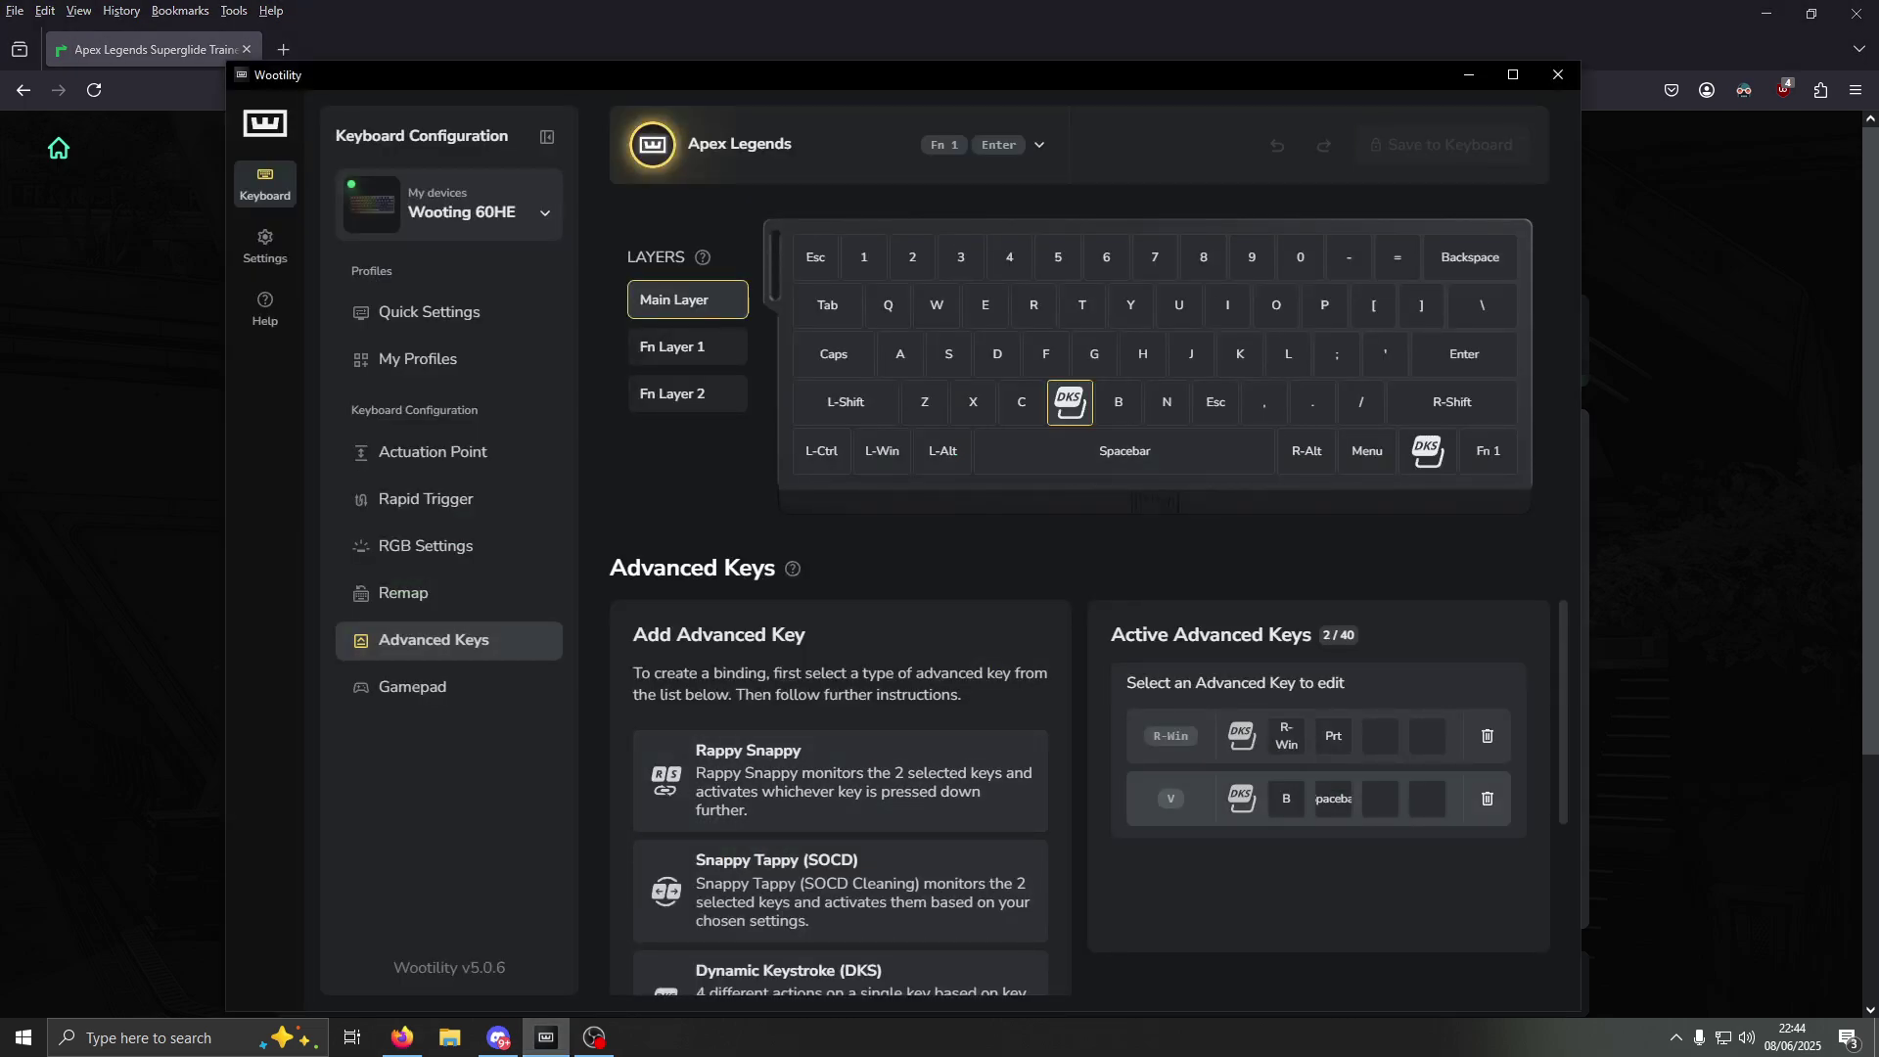
click(1272, 798)
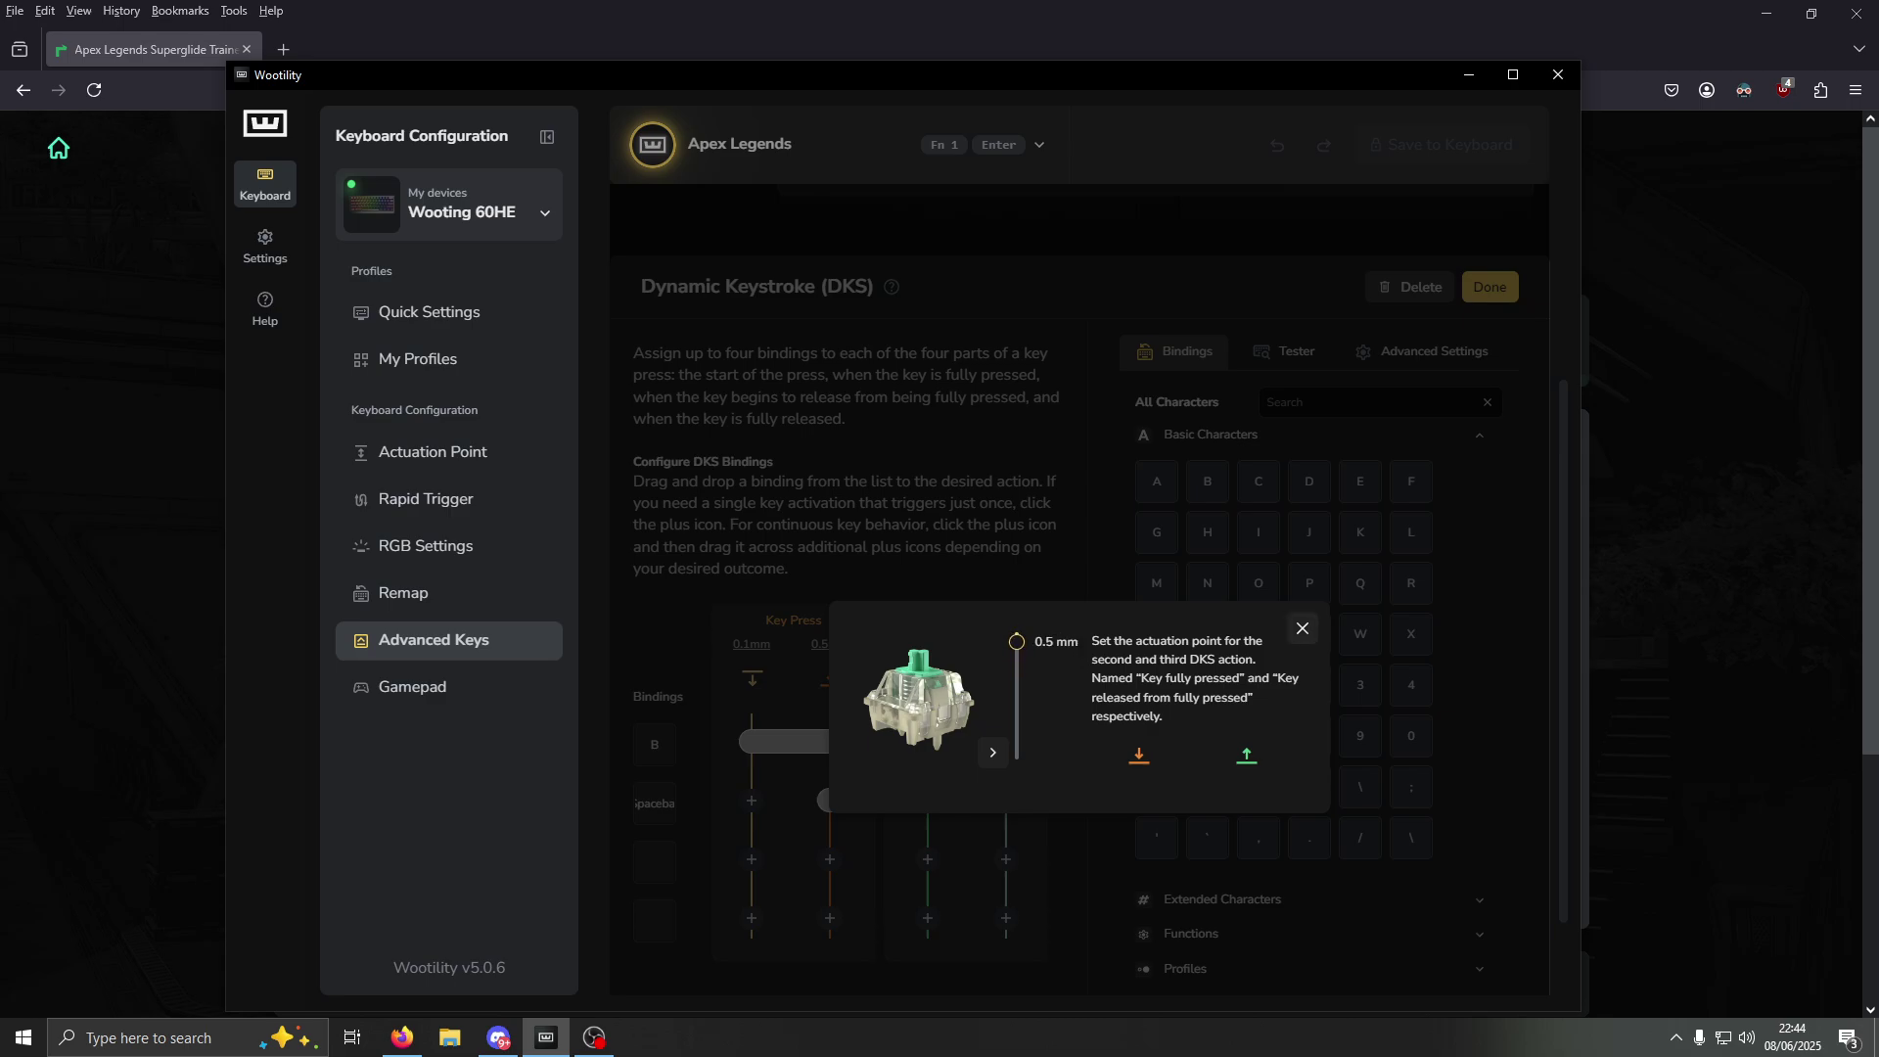
click(1301, 629)
click(1488, 286)
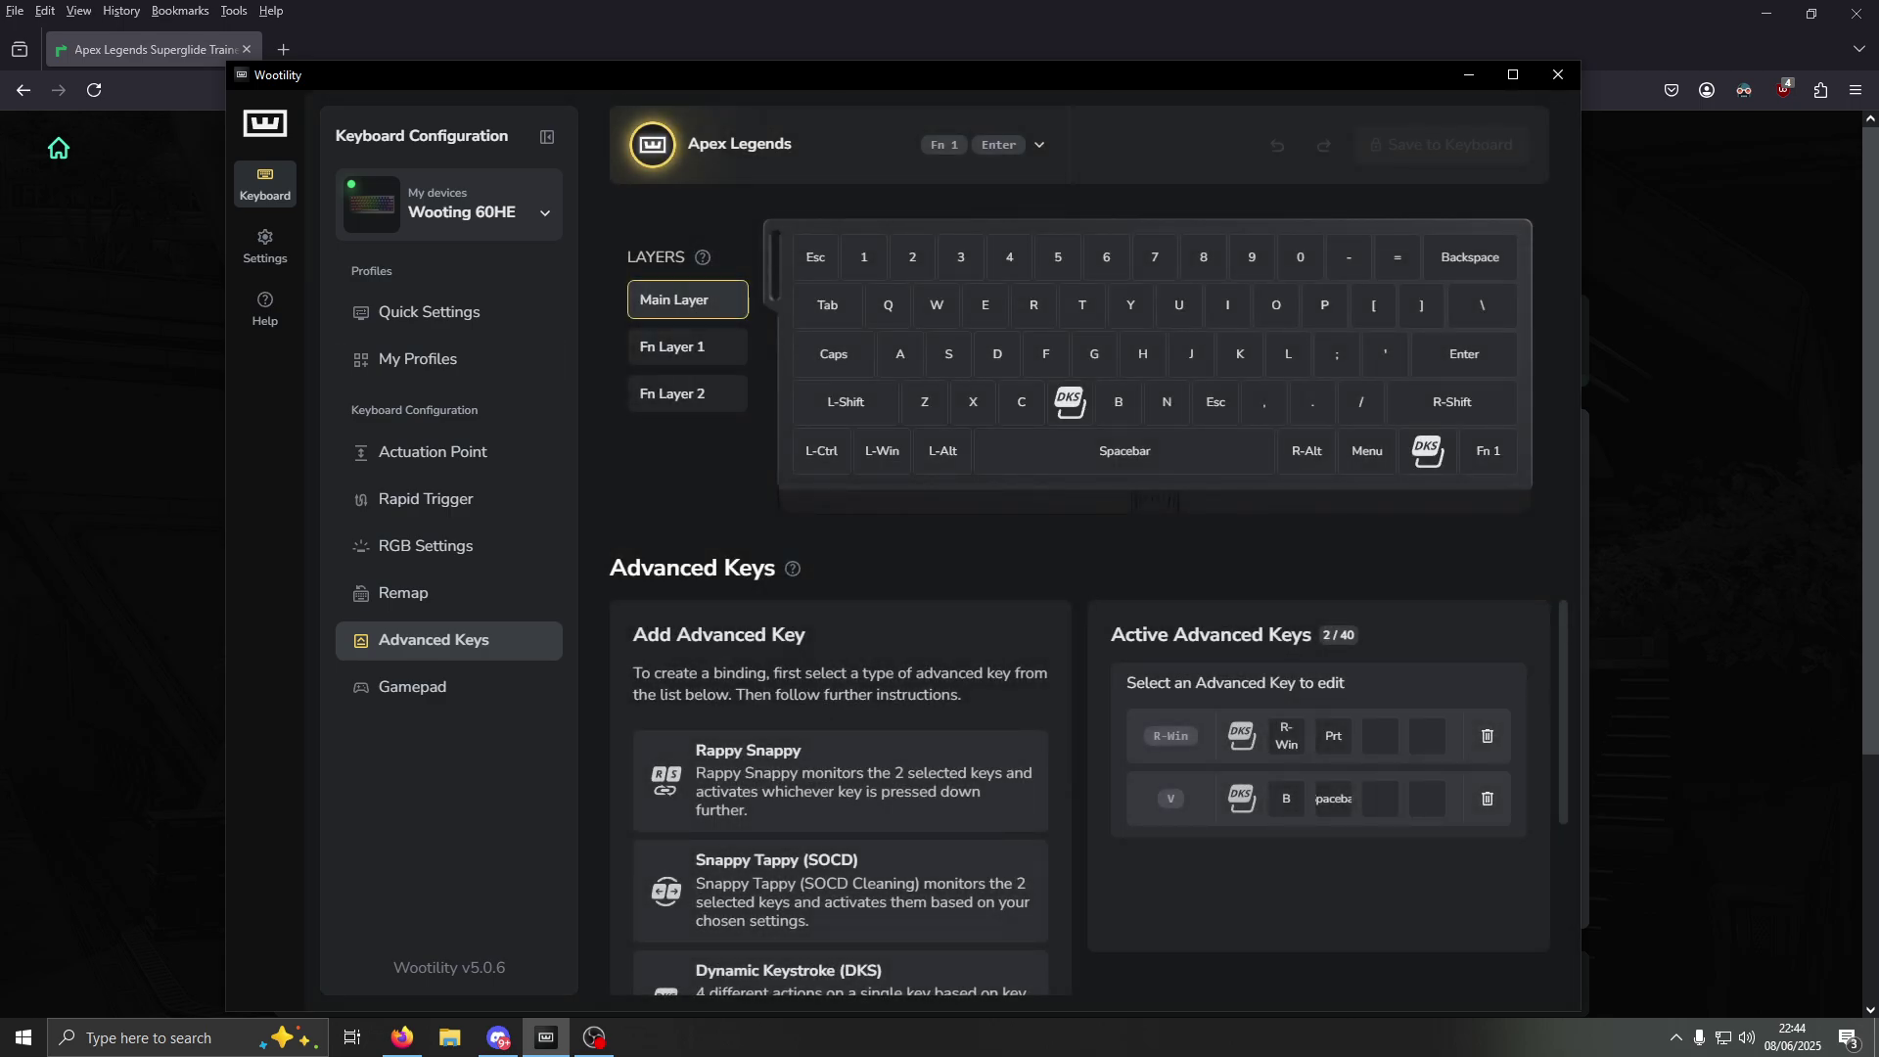
Return to the Superglide Trainer in Firefox, set the FPS to 240, and restart training
key(alt+Tab)
drag(734, 526, 706, 527)
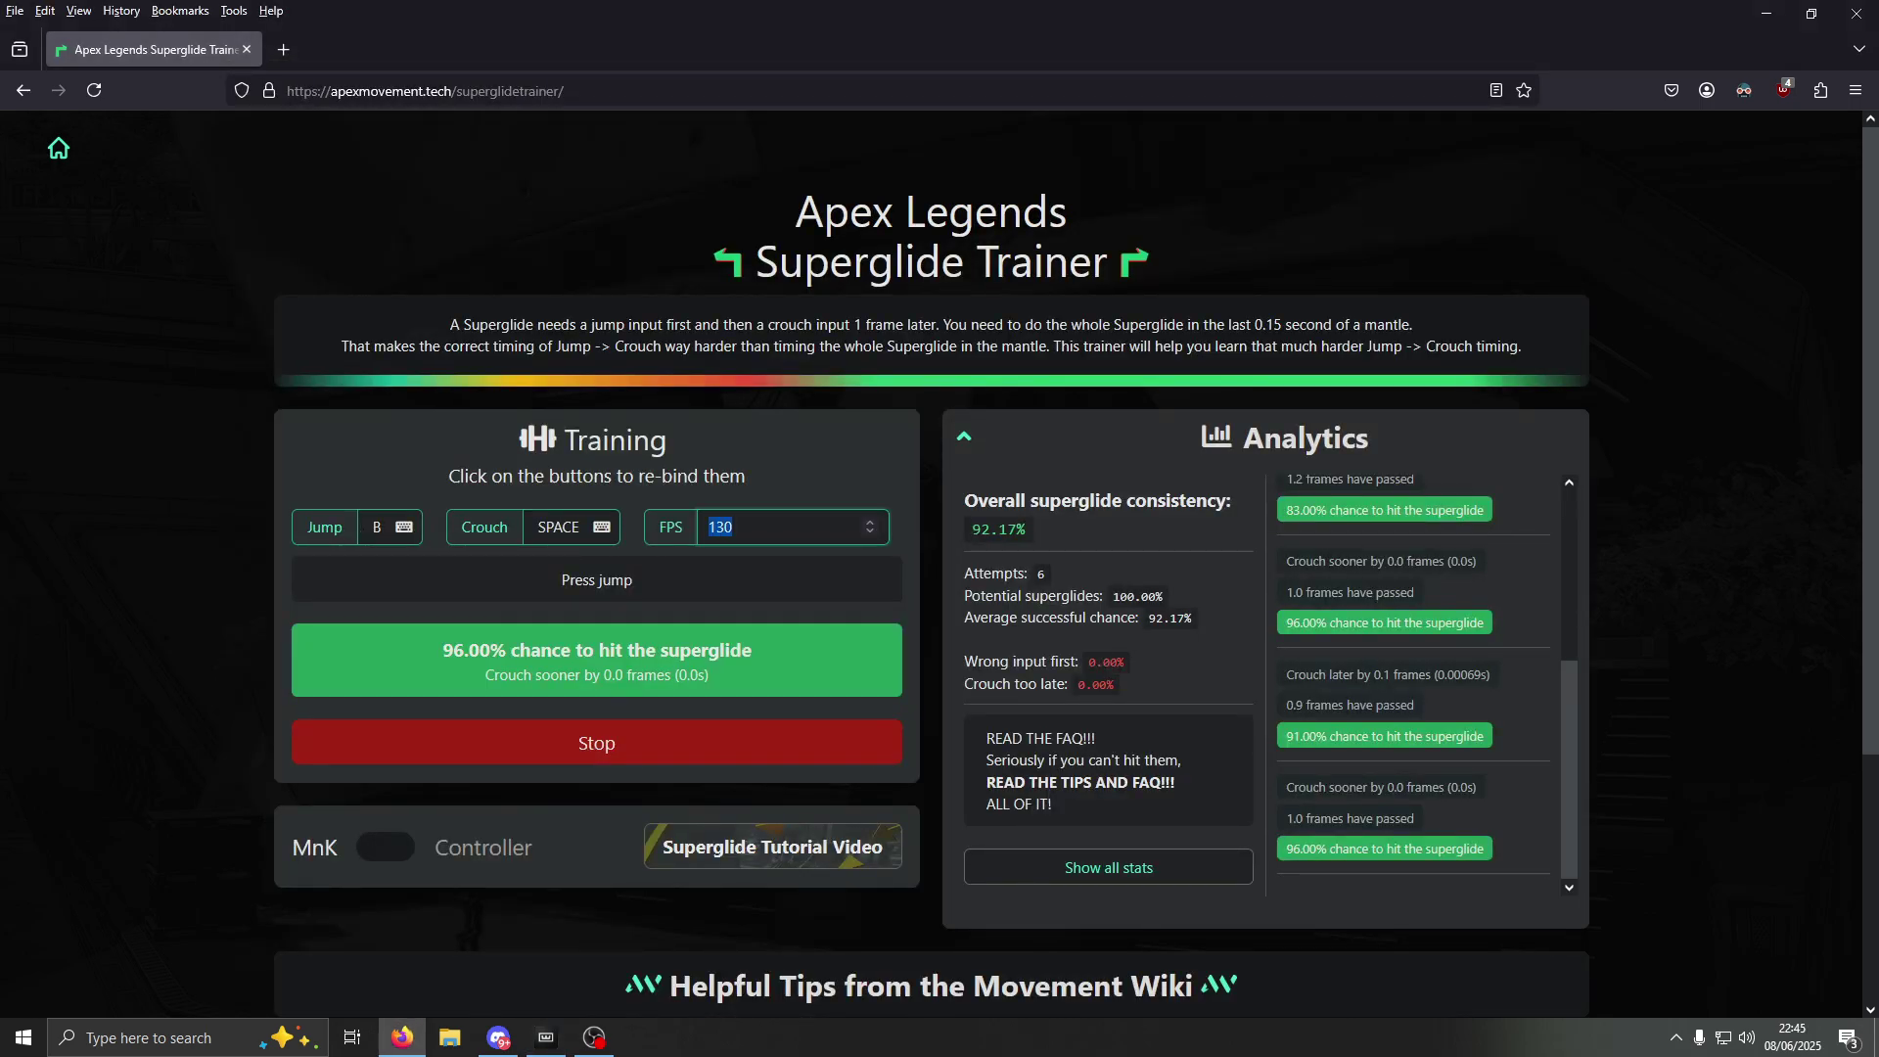
text(240)
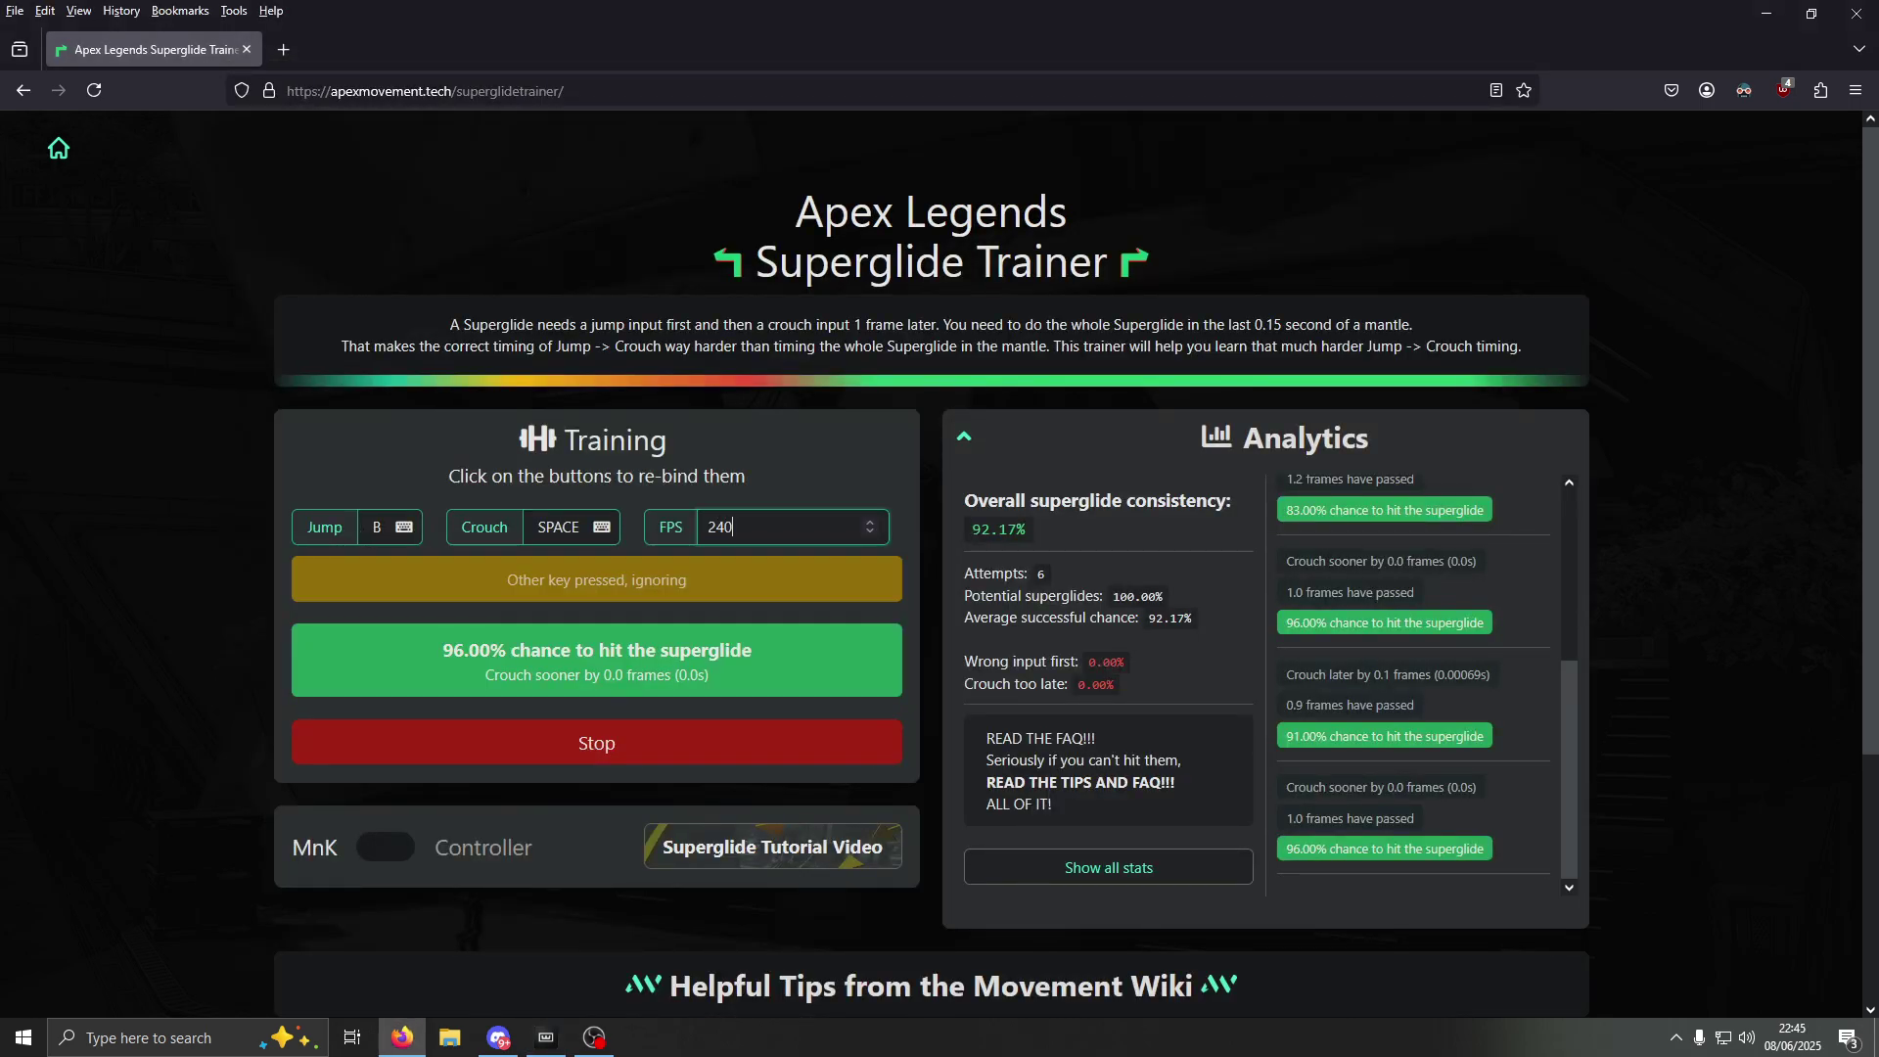
key(Return)
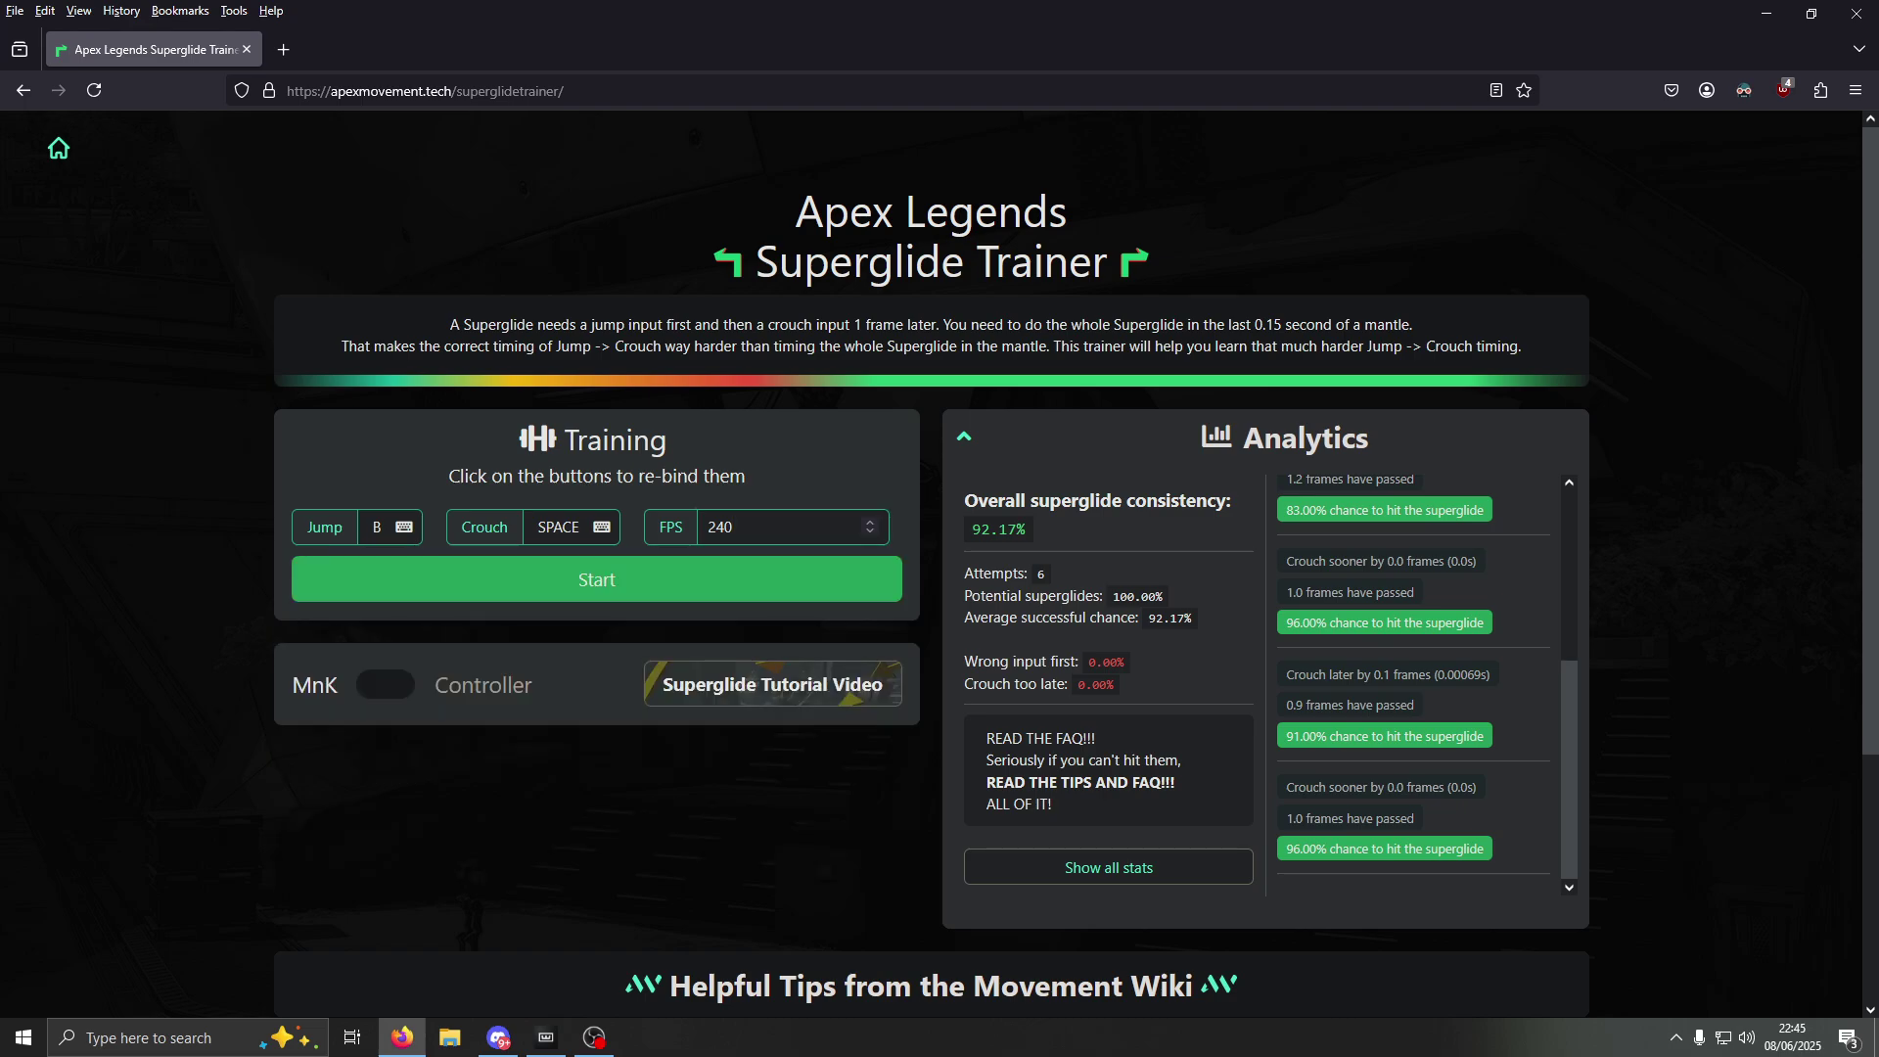
click(546, 1037)
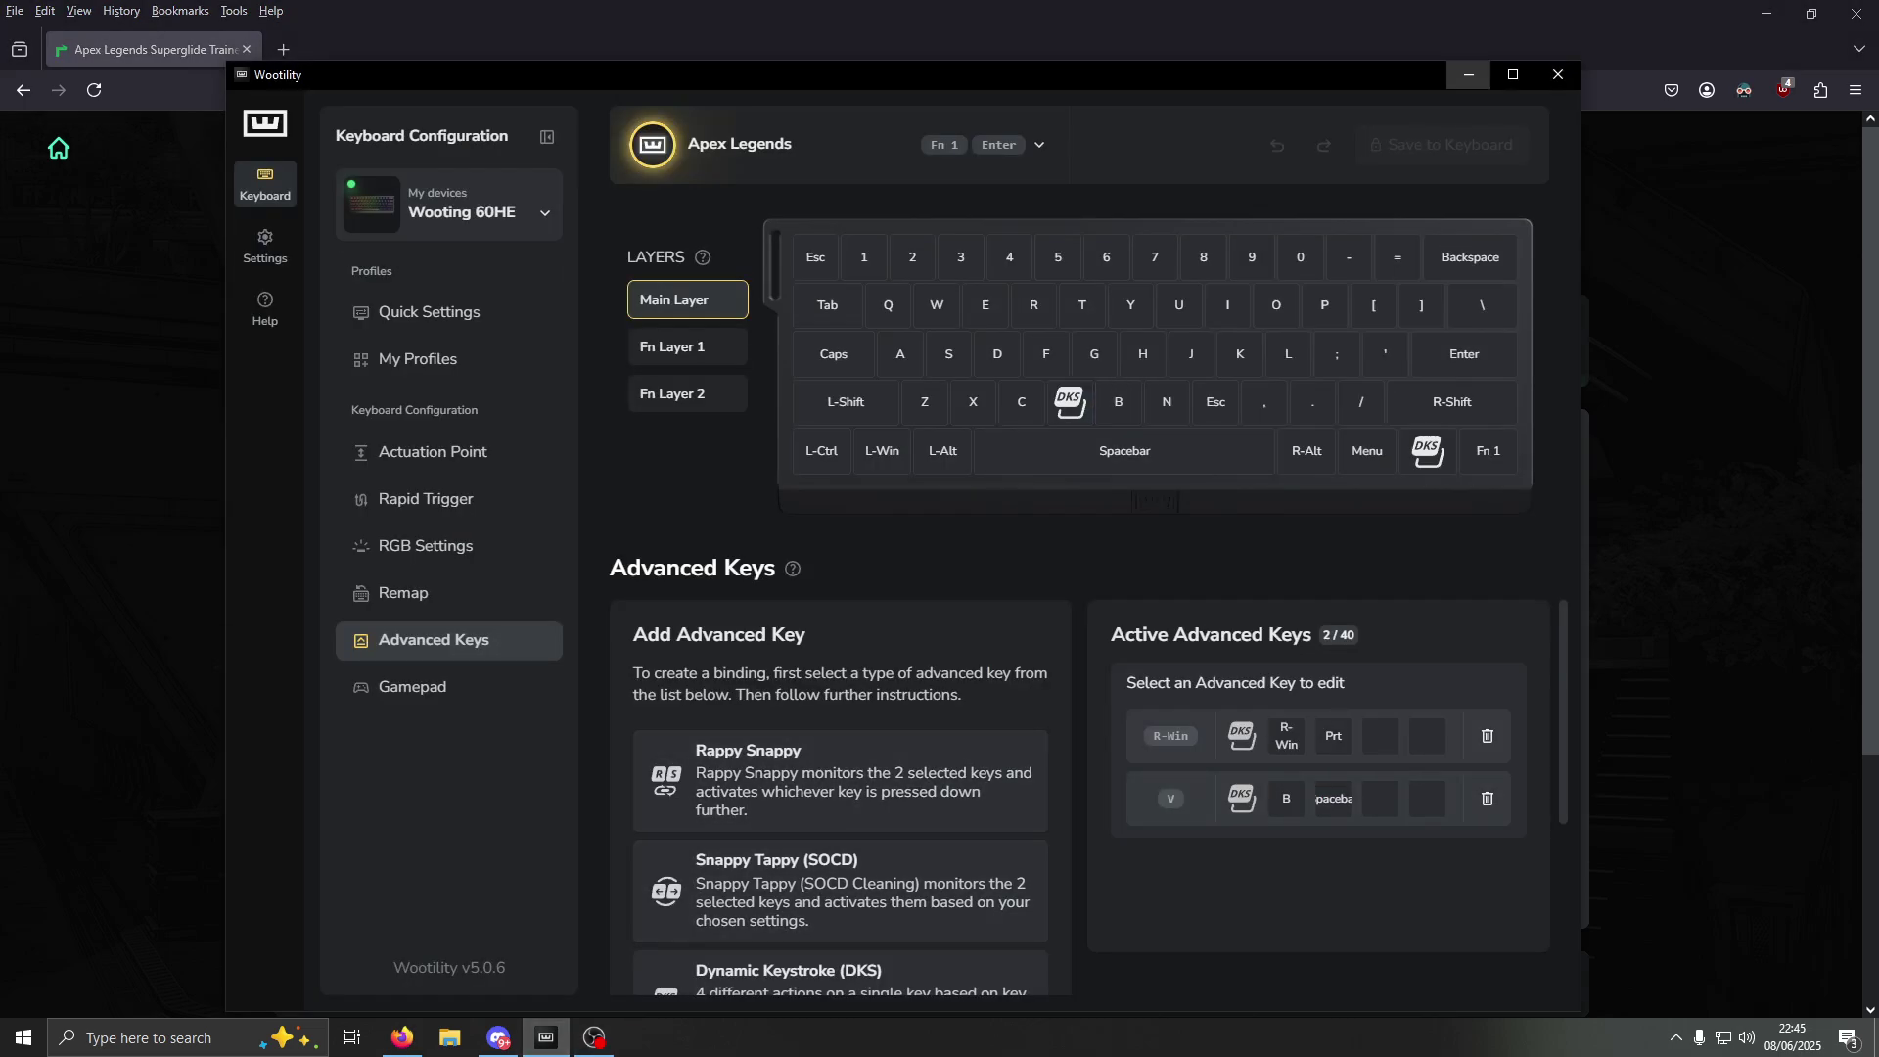
click(1468, 75)
key(Return)
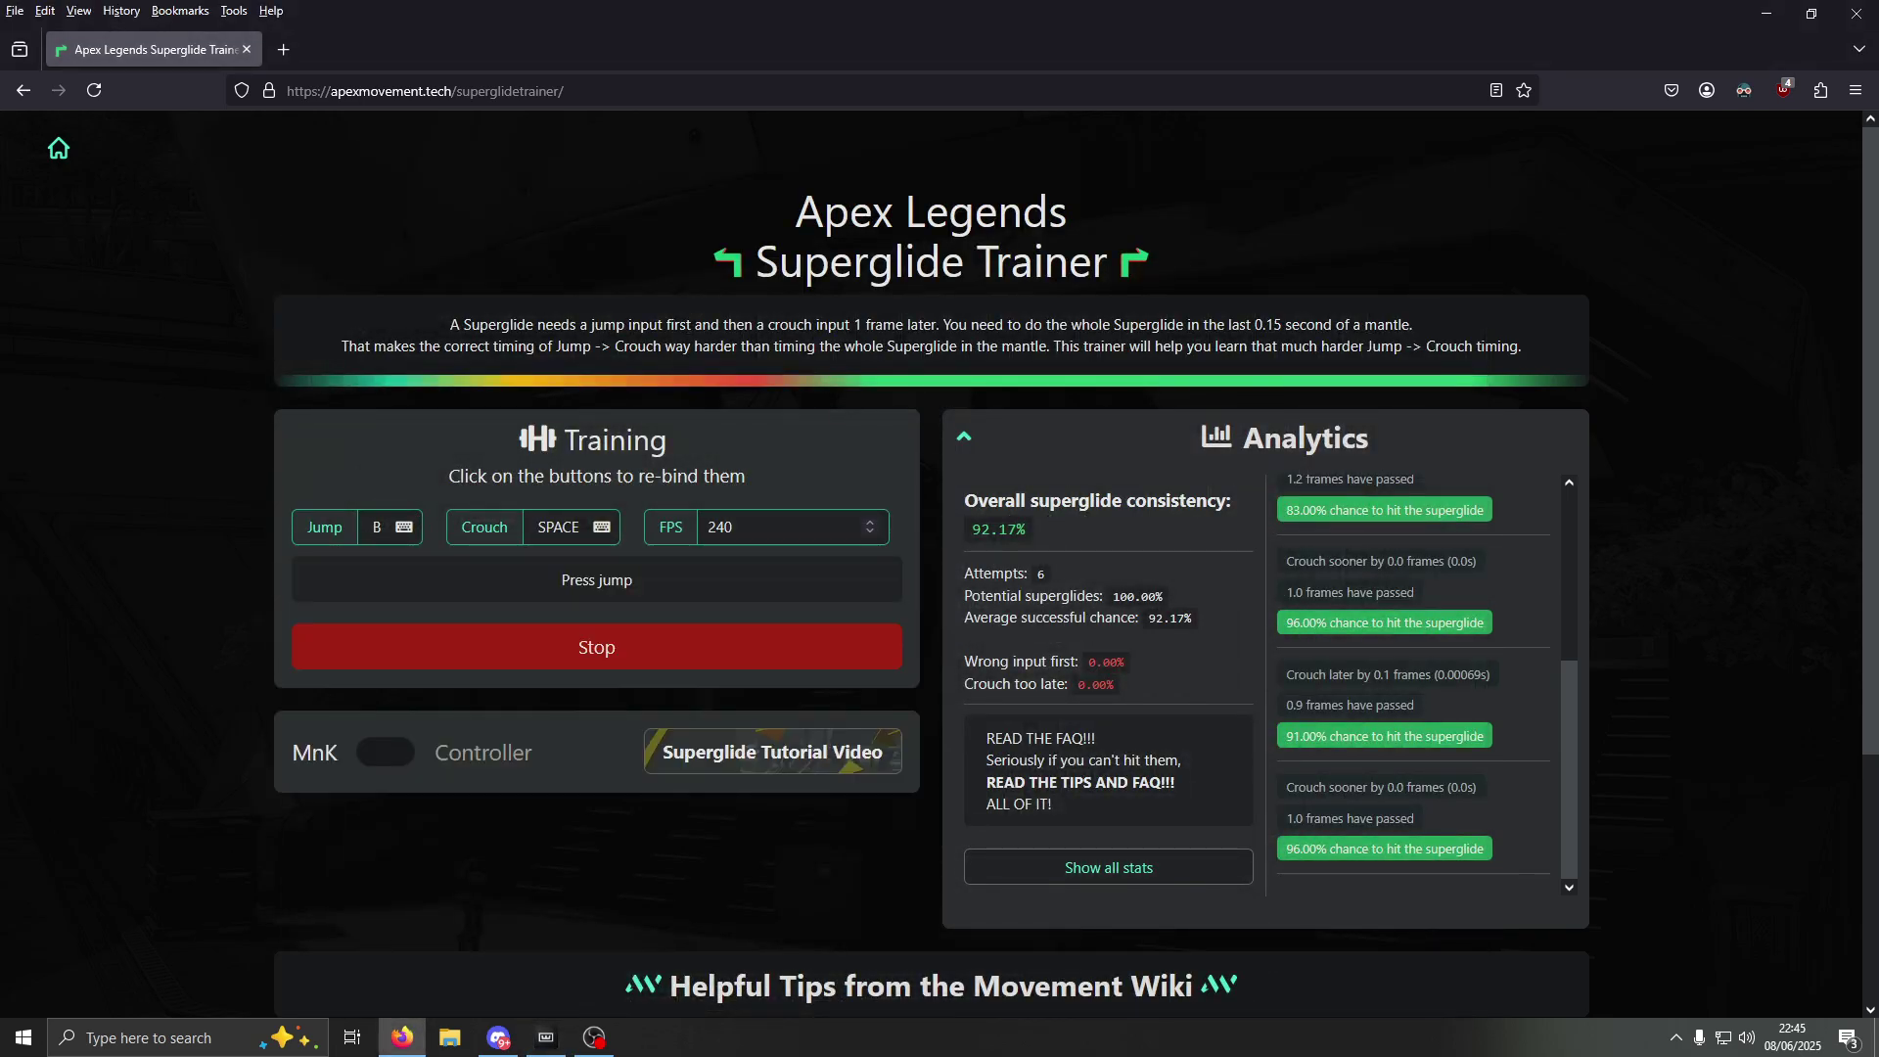
Perform fourteen jump-then-crouch attempts at 240 FPS and stop the training session
key(b)
key(space)
key(b)
key(space)
key(b)
key(space)
key(b)
key(space)
key(b)
key(space)
key(b)
key(space)
key(b)
key(space)
key(b)
key(space)
key(b)
key(space)
key(b)
key(space)
key(b)
key(space)
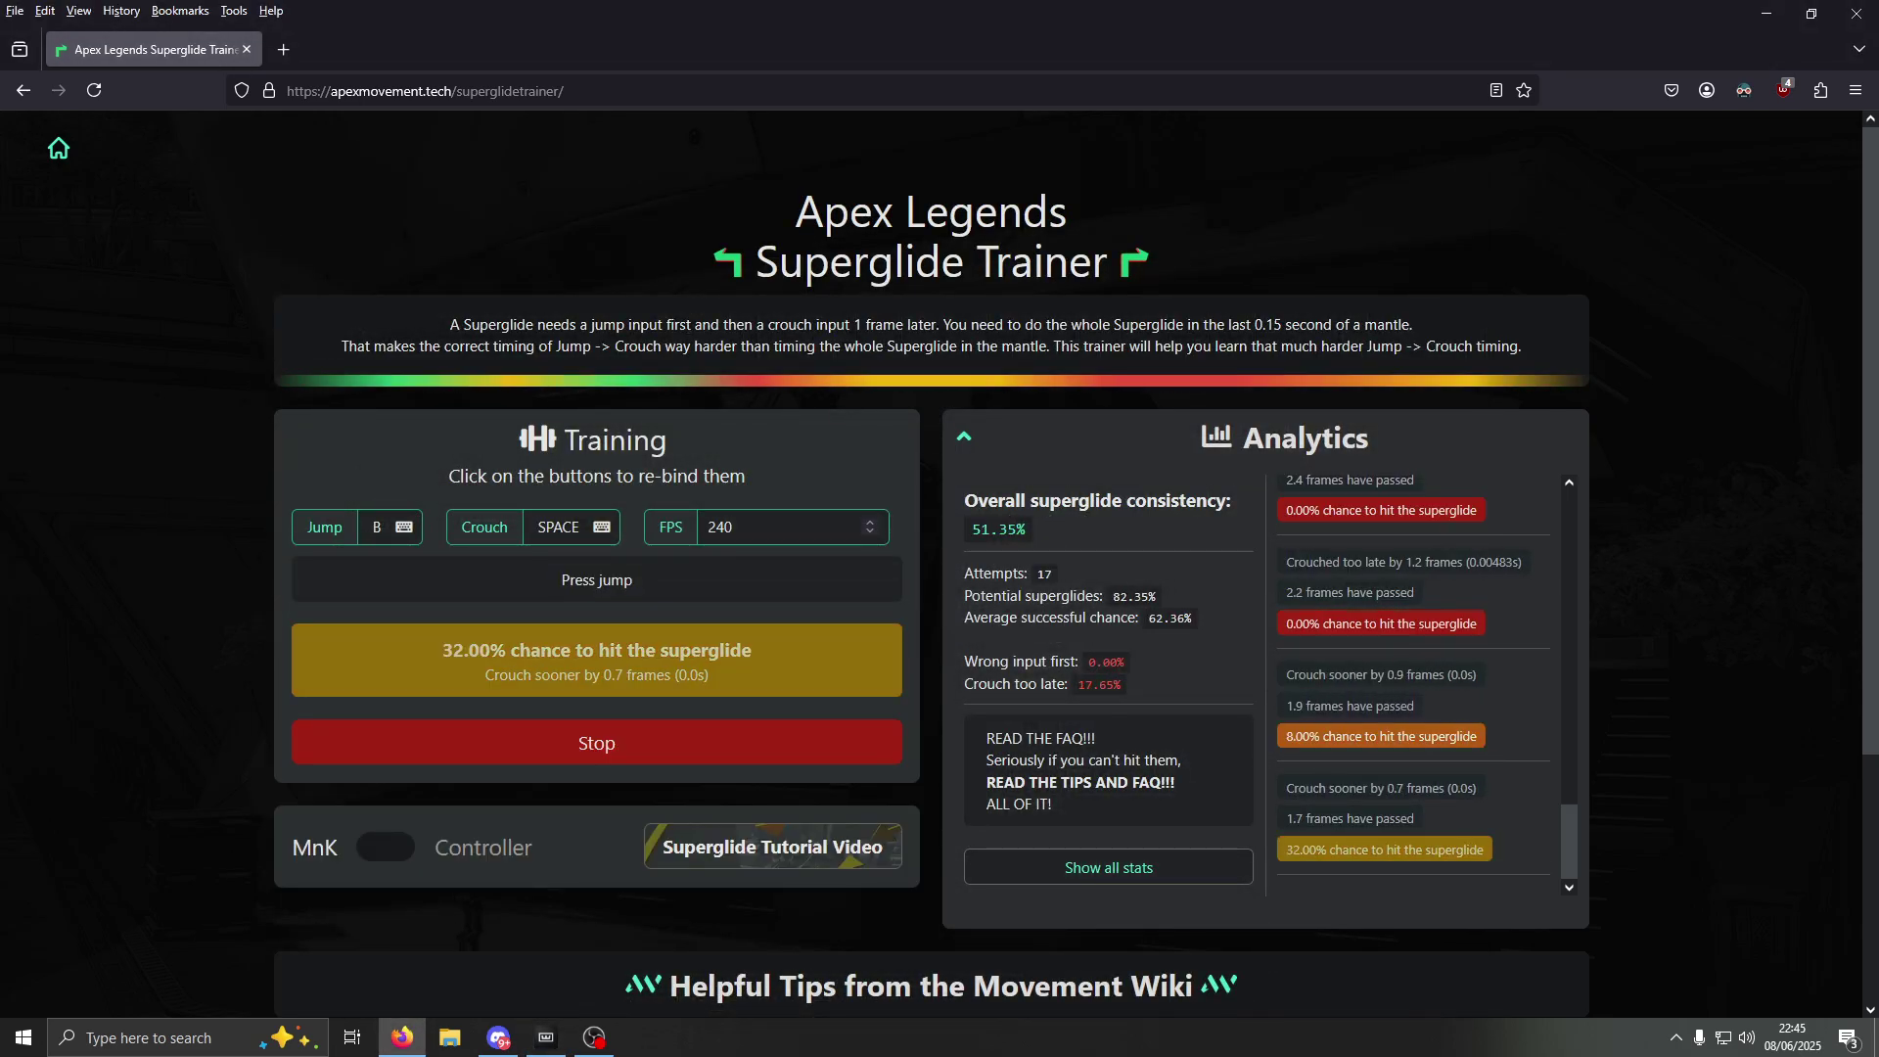
key(b)
key(space)
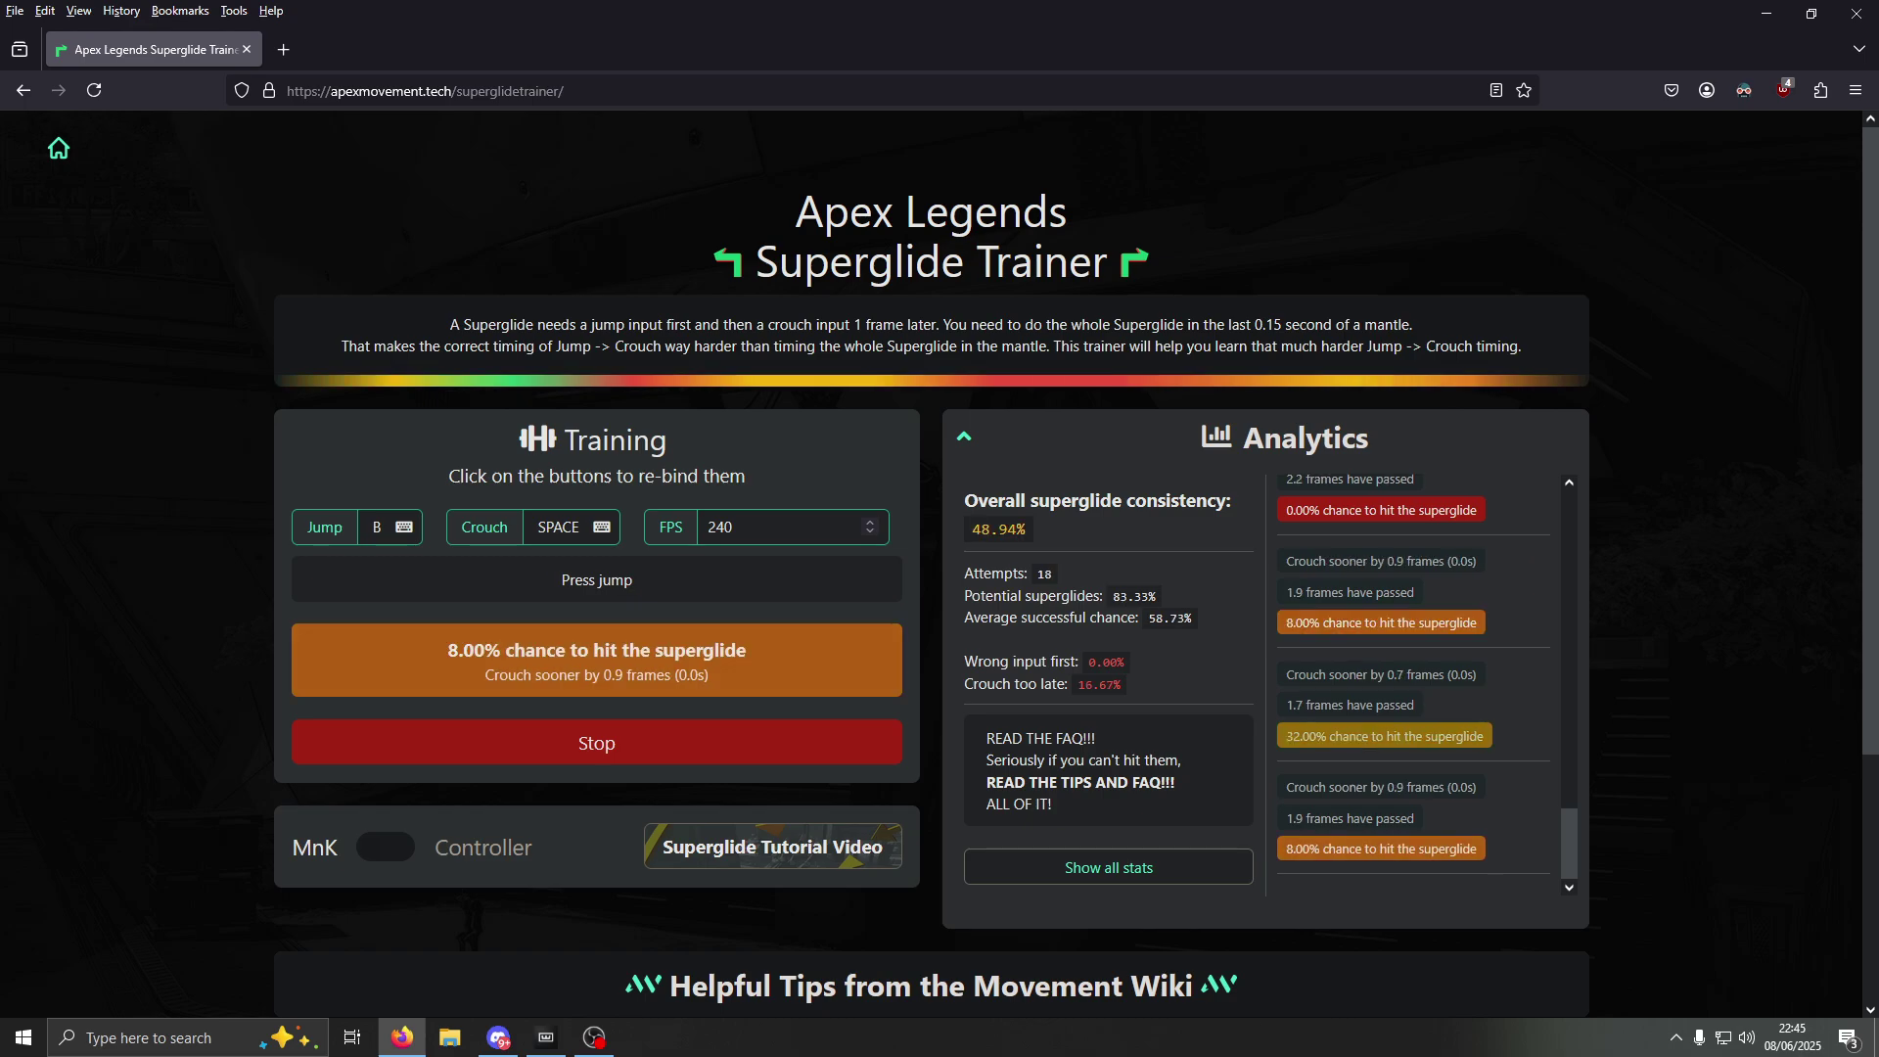
key(b)
key(space)
key(b)
key(space)
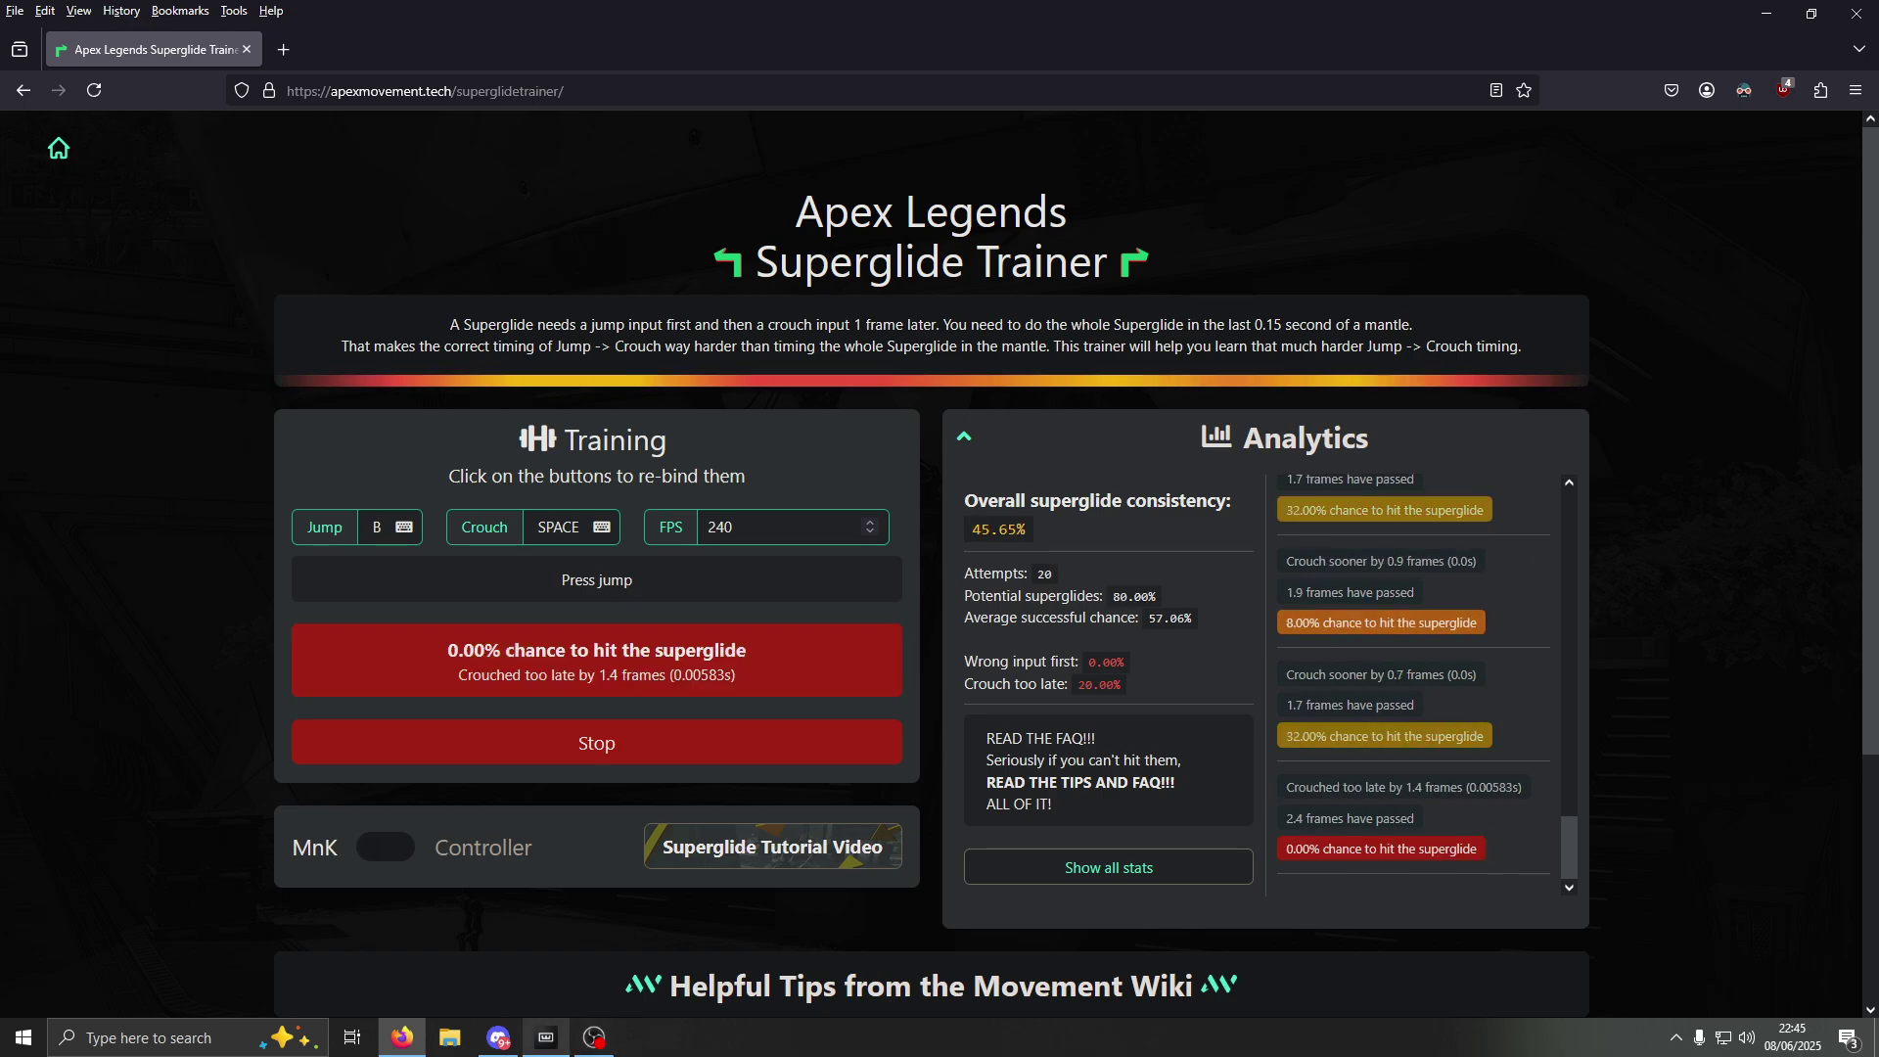
click(596, 742)
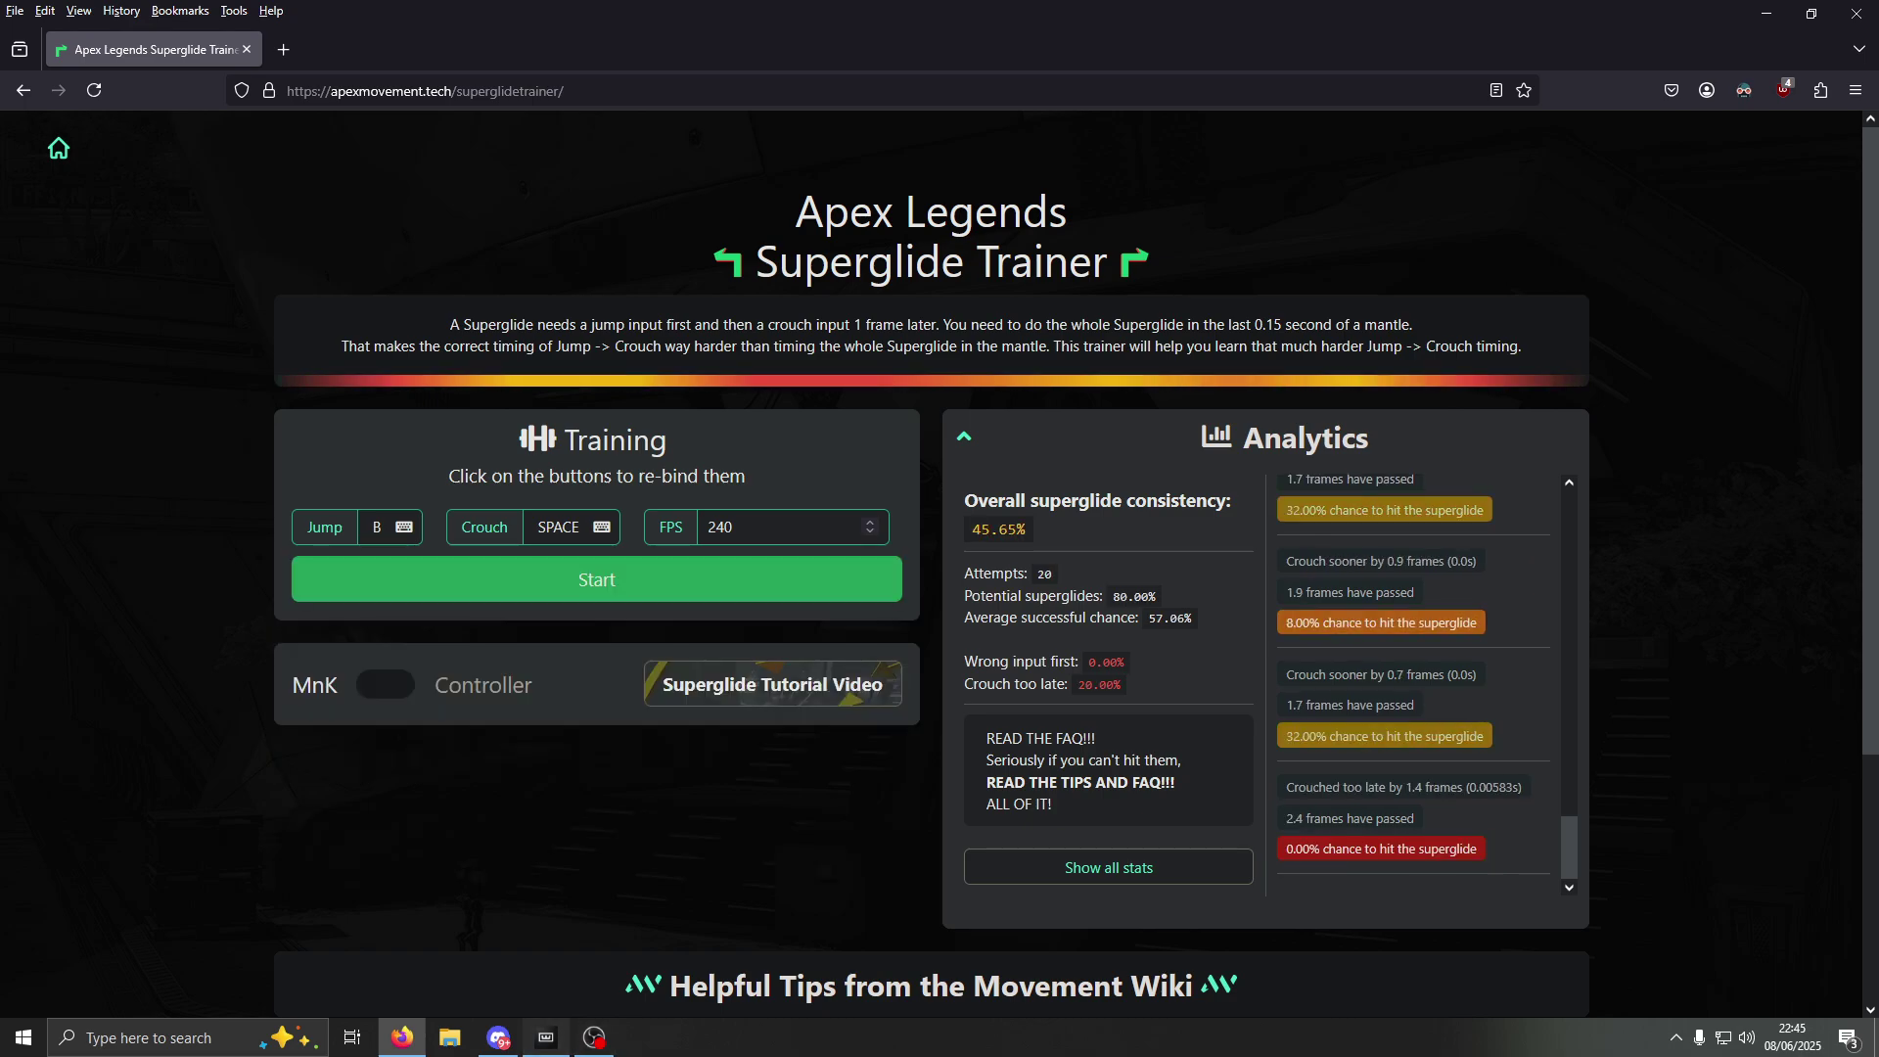
In Wootility, set the V key's second and third DKS action actuation point to 0.3 mm and save to the keyboard
click(546, 1037)
click(1213, 798)
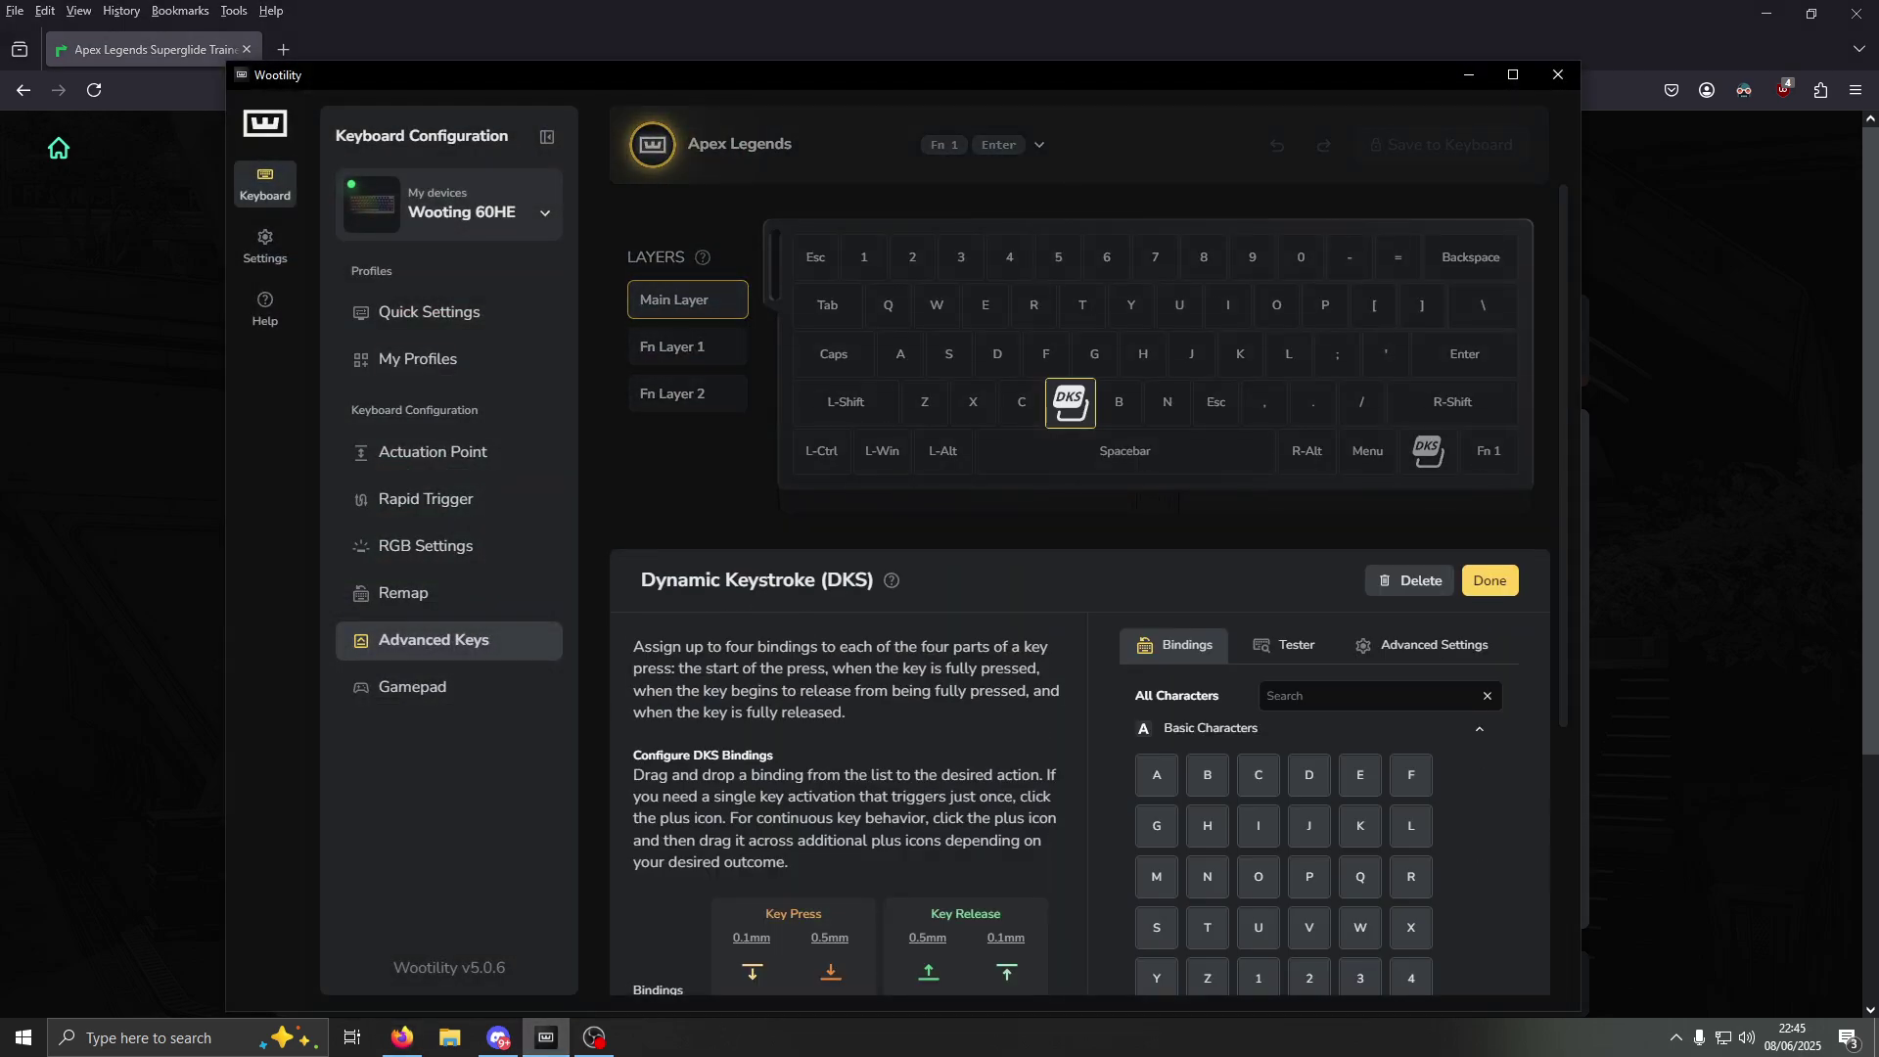
scroll(1079, 589, down, 2)
click(830, 742)
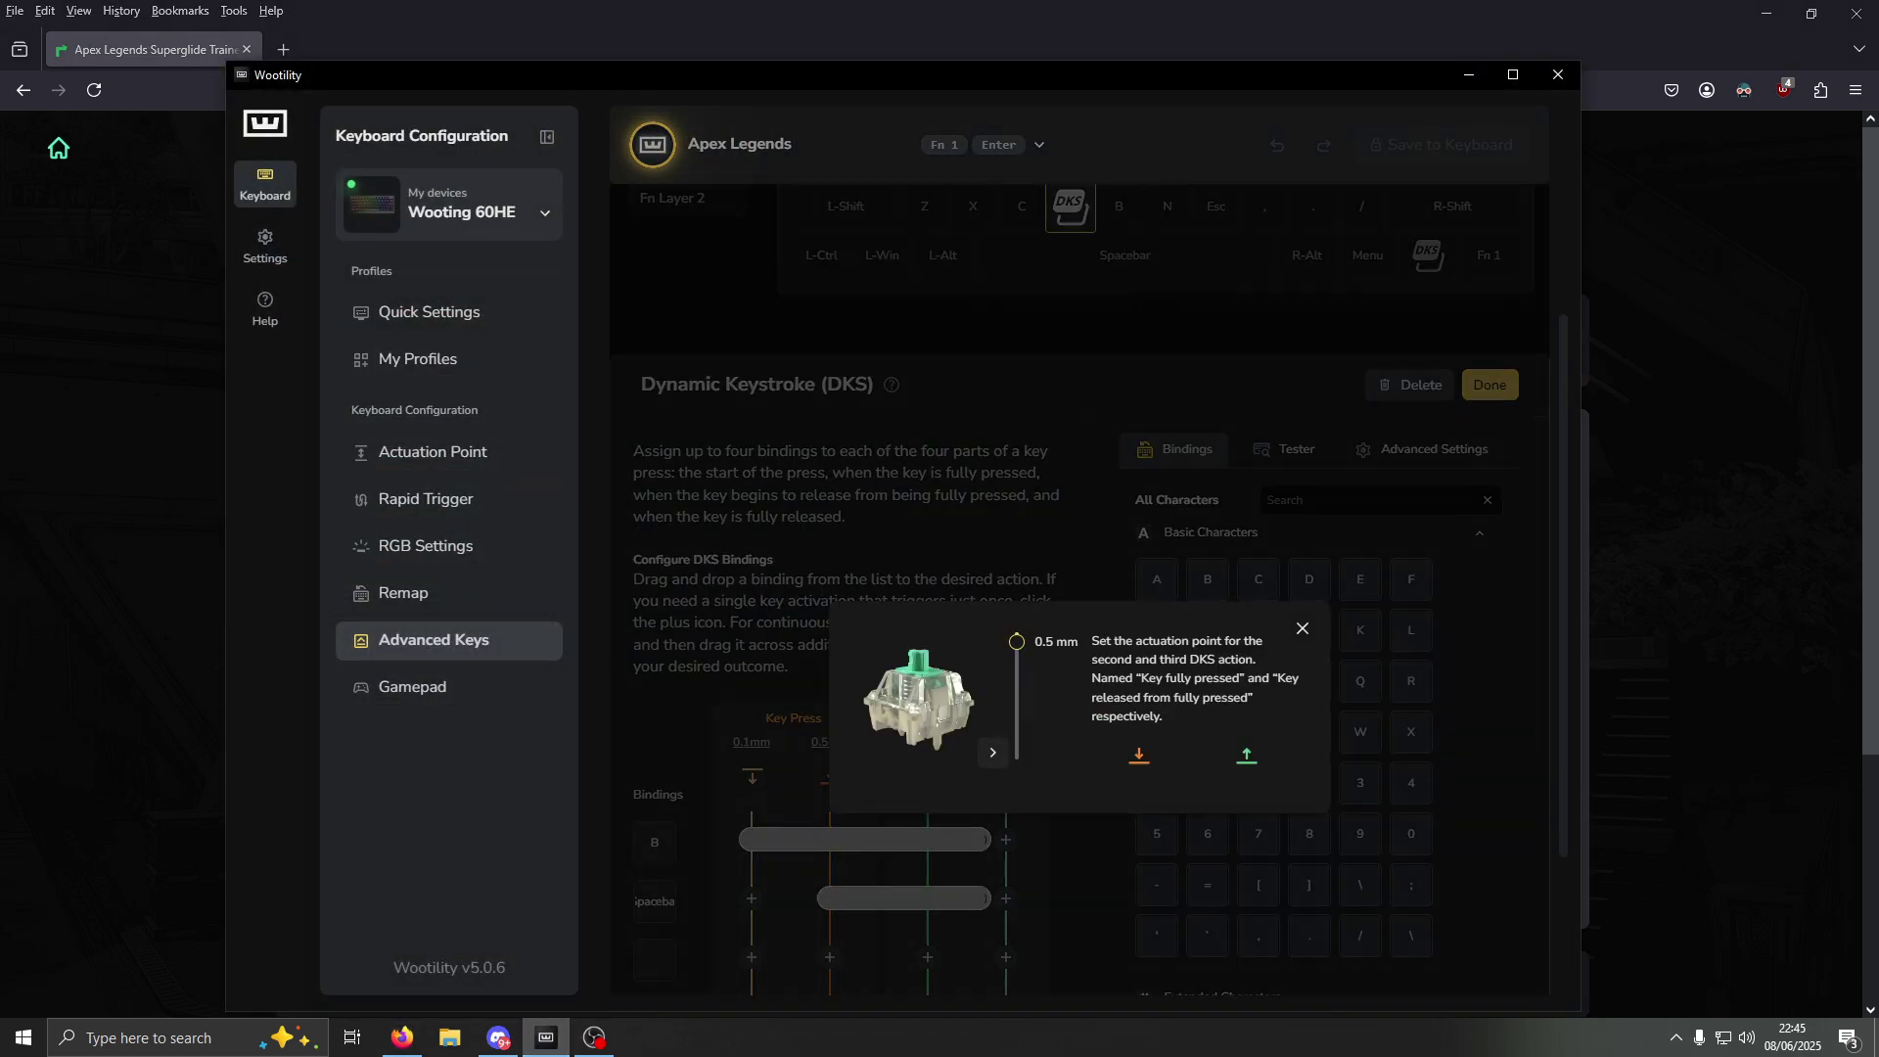
key(Up)
key(Up)
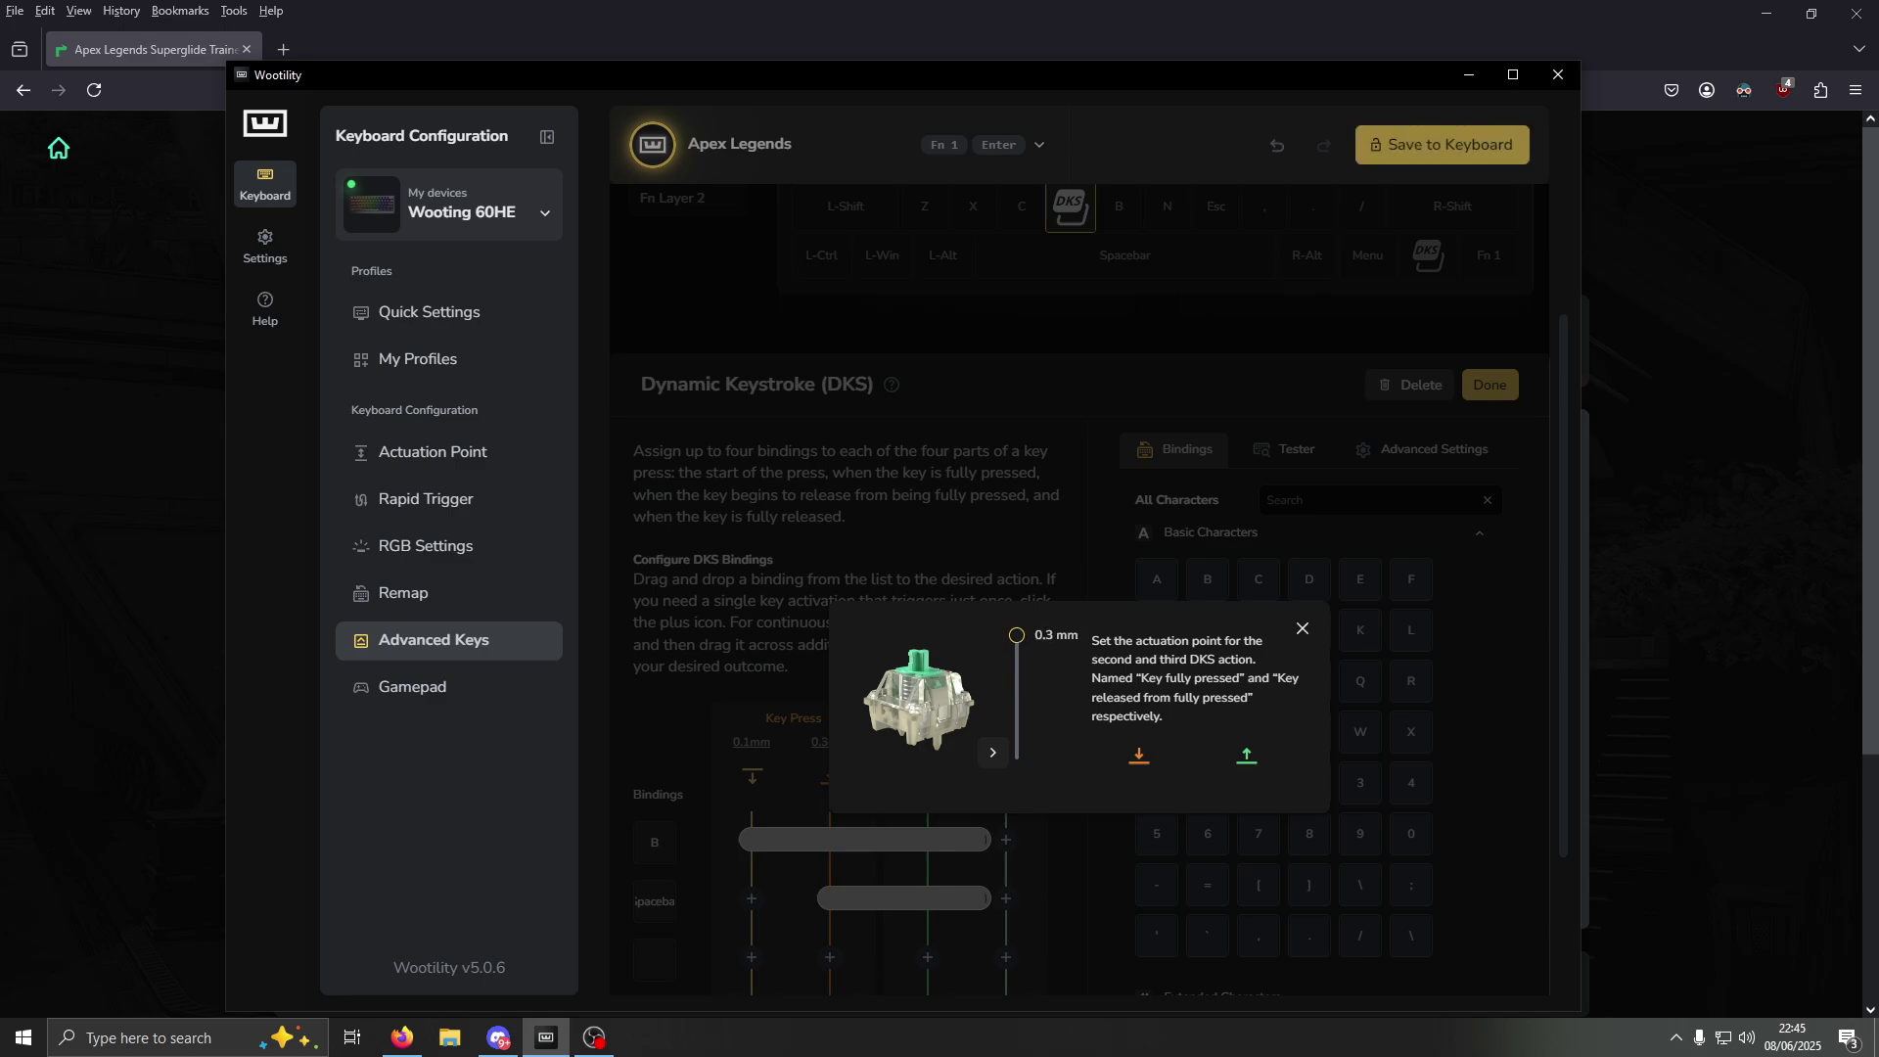
click(1302, 628)
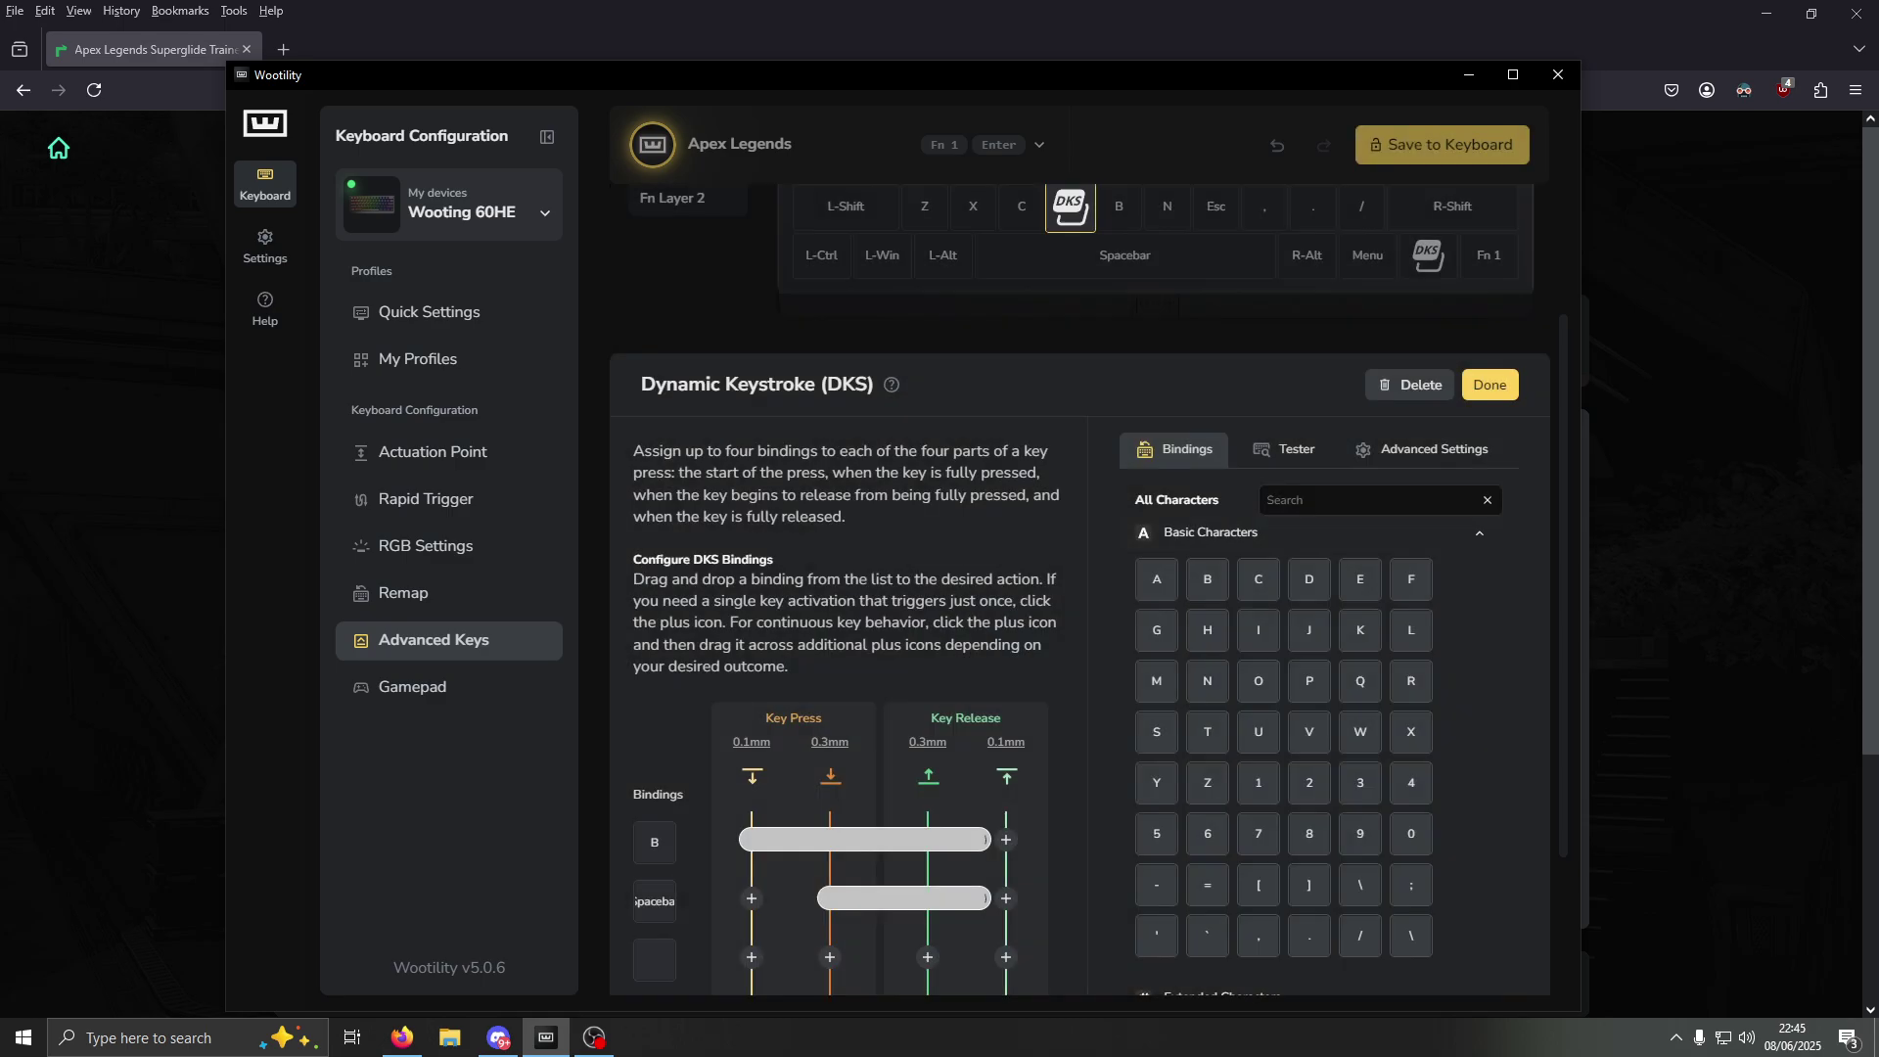
click(1489, 385)
click(1441, 144)
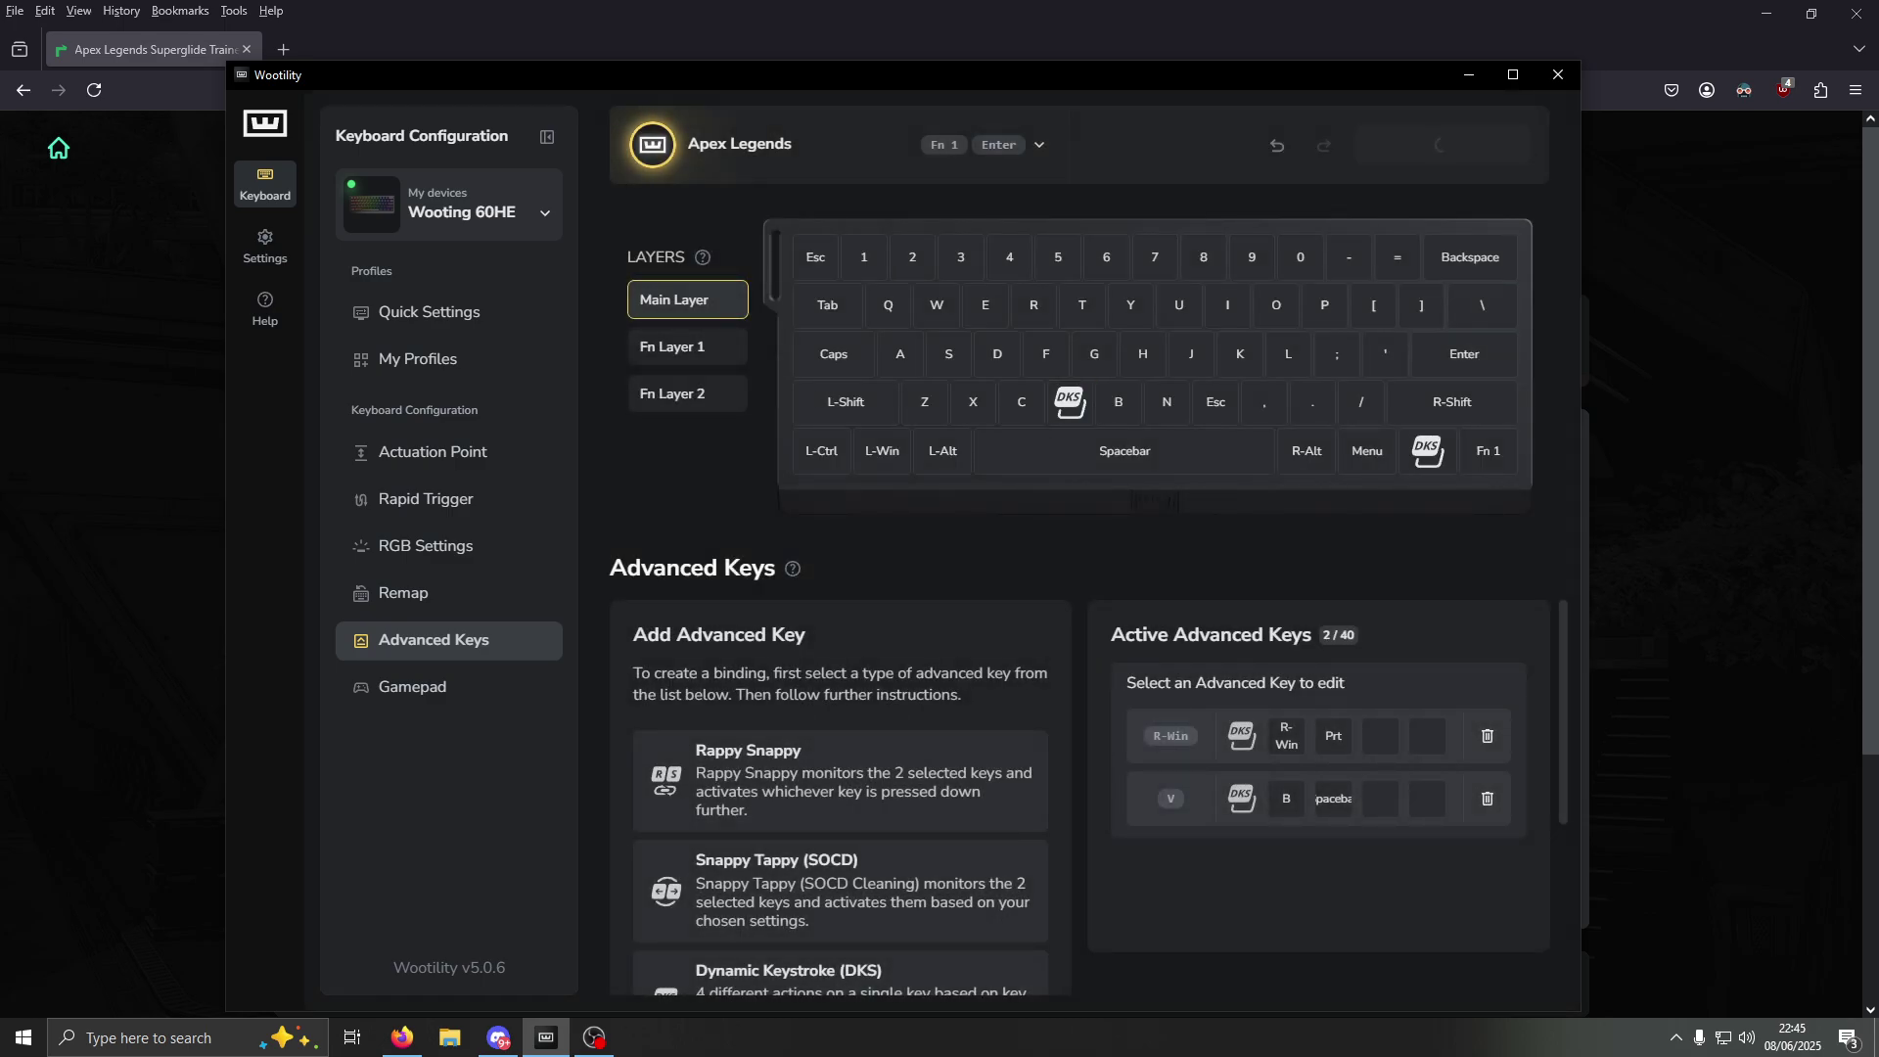
Switch back to the Superglide Trainer in Firefox, restart training, and perform nine jump-then-crouch attempts at 240 FPS
key(alt+Tab)
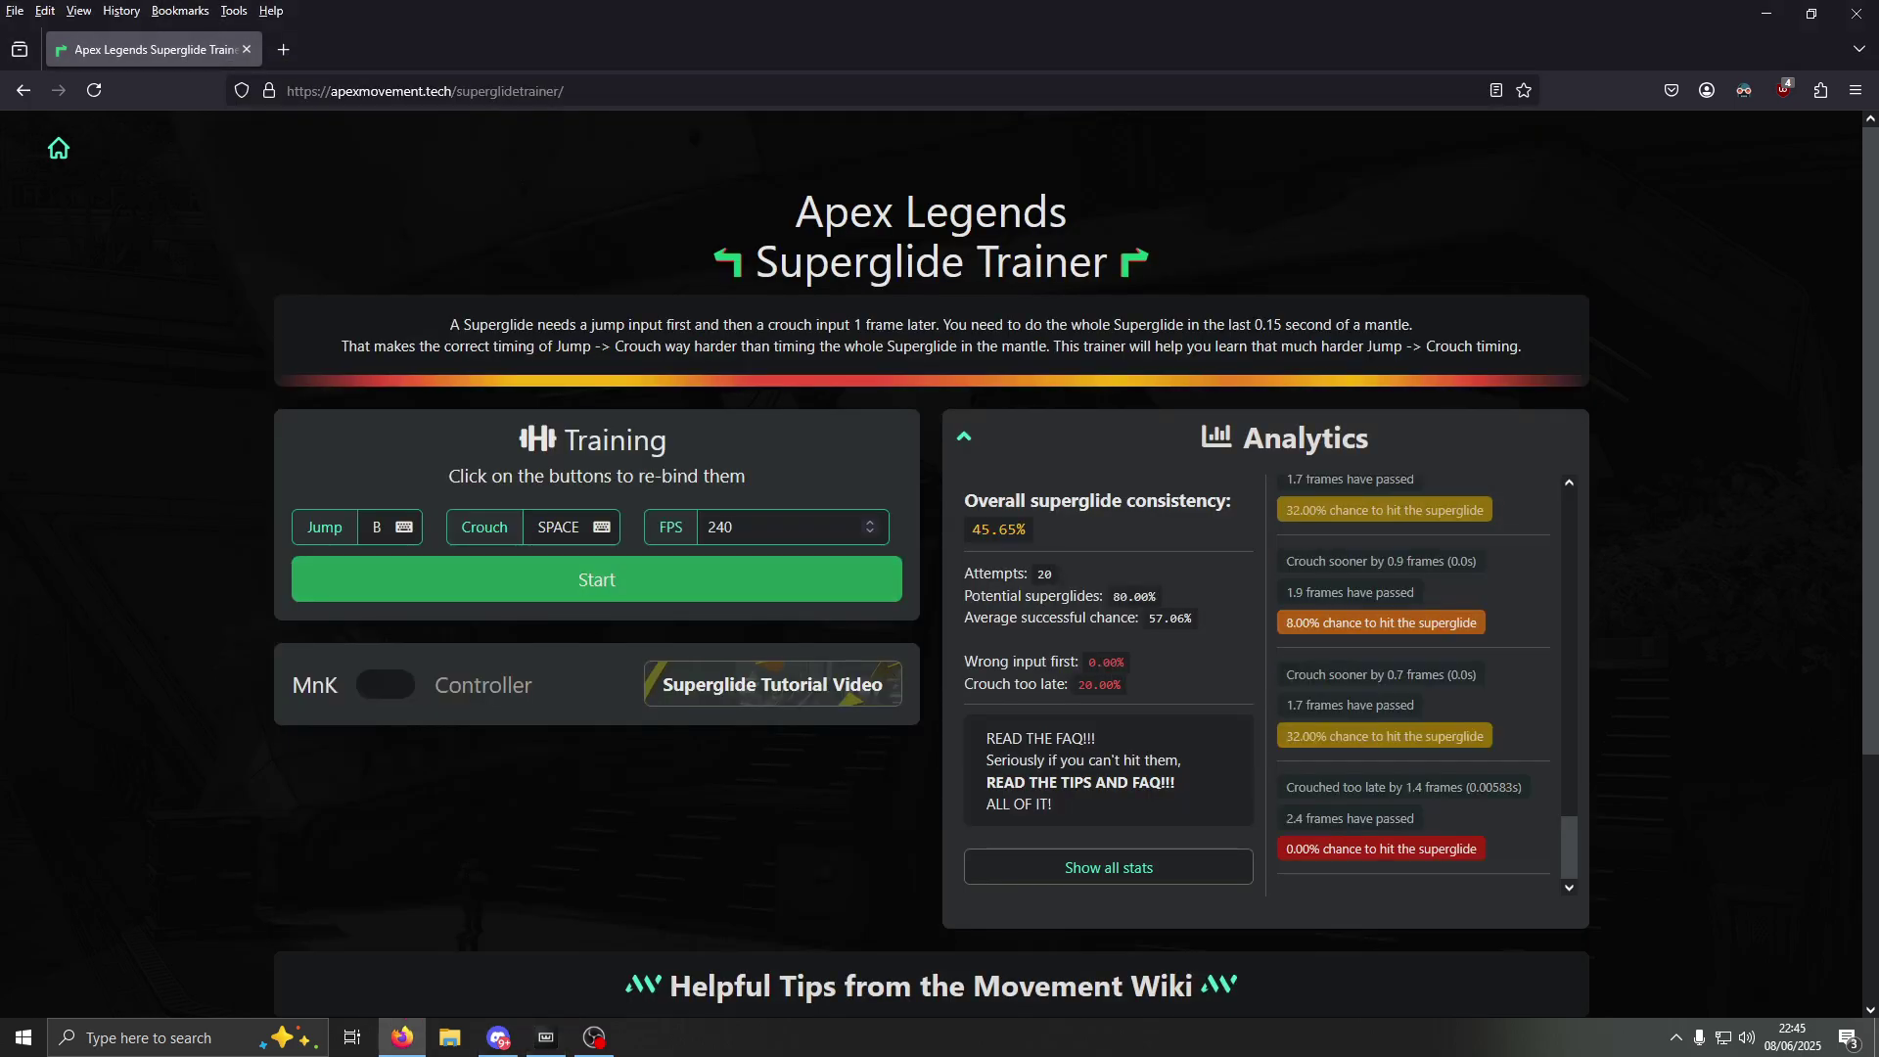
key(space)
key(b)
key(space)
key(b)
key(space)
key(b)
key(space)
key(b)
key(space)
key(b)
key(space)
key(b)
key(space)
key(b)
key(space)
key(b)
key(space)
key(b)
key(space)
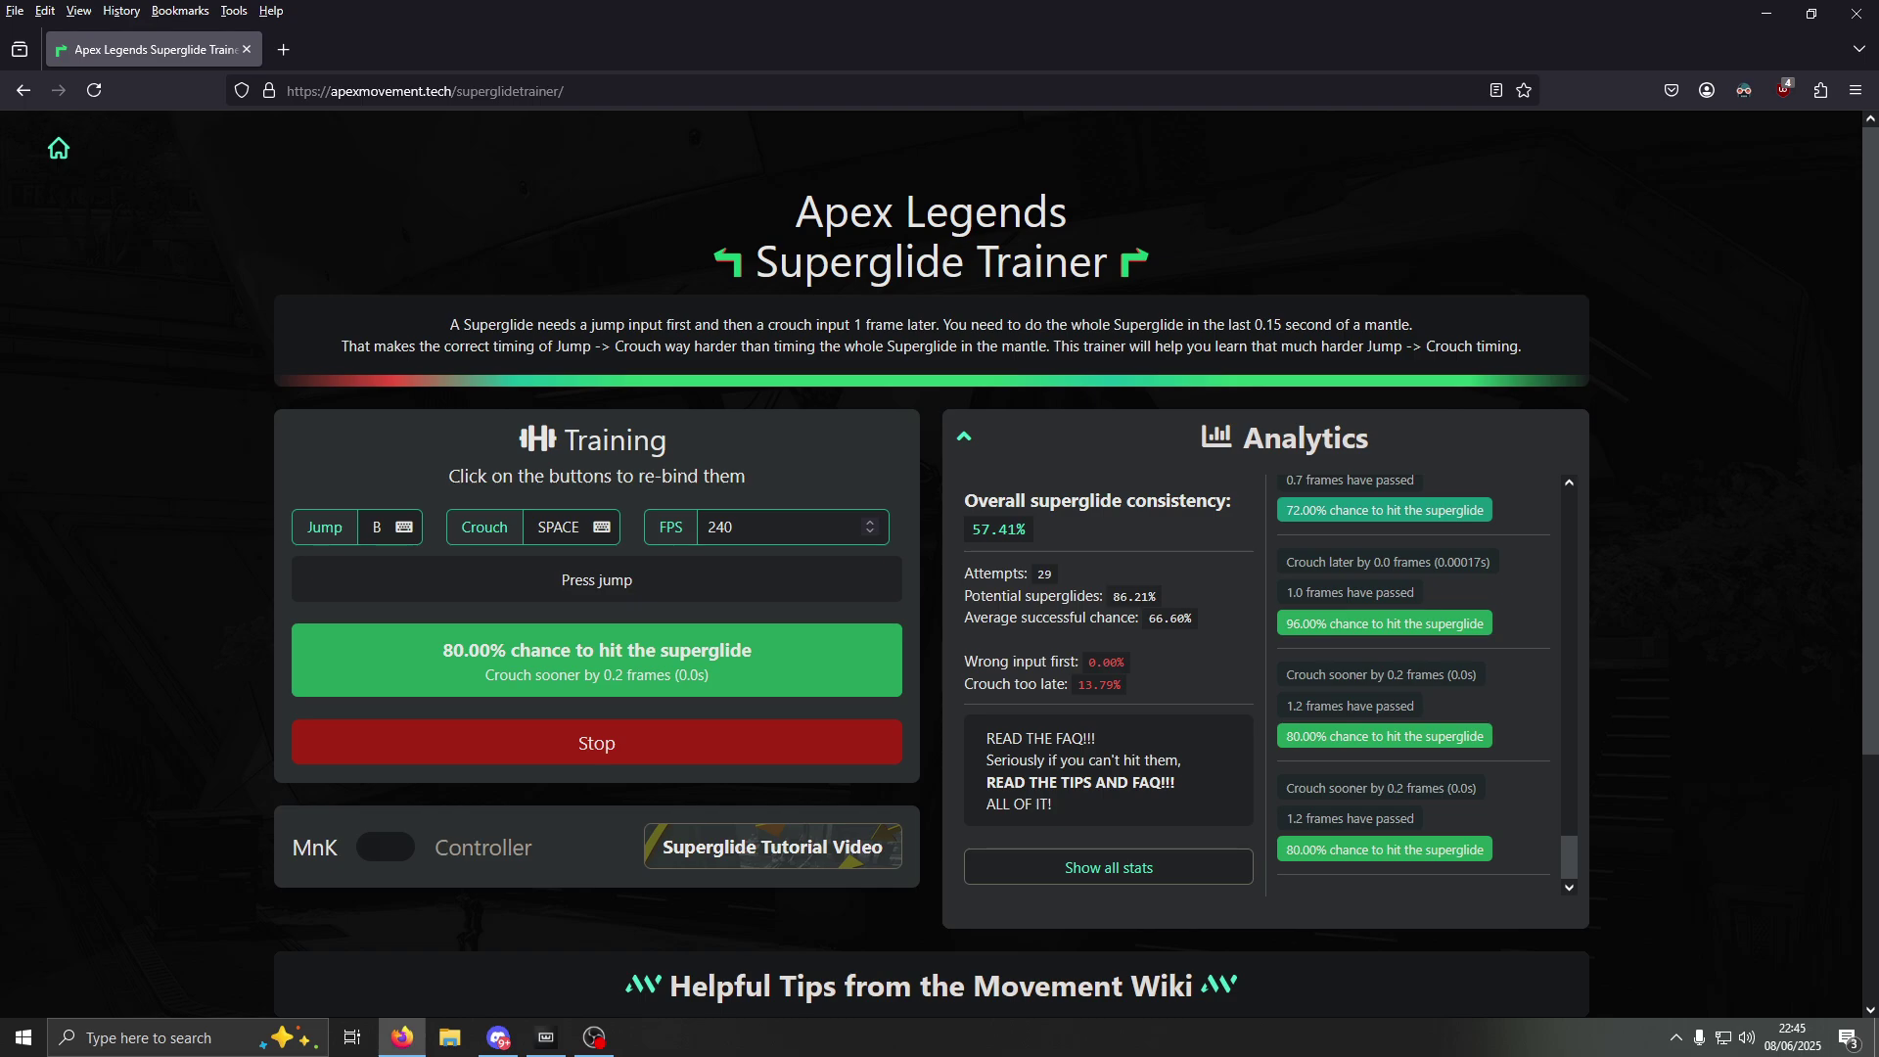
key(alt+Tab)
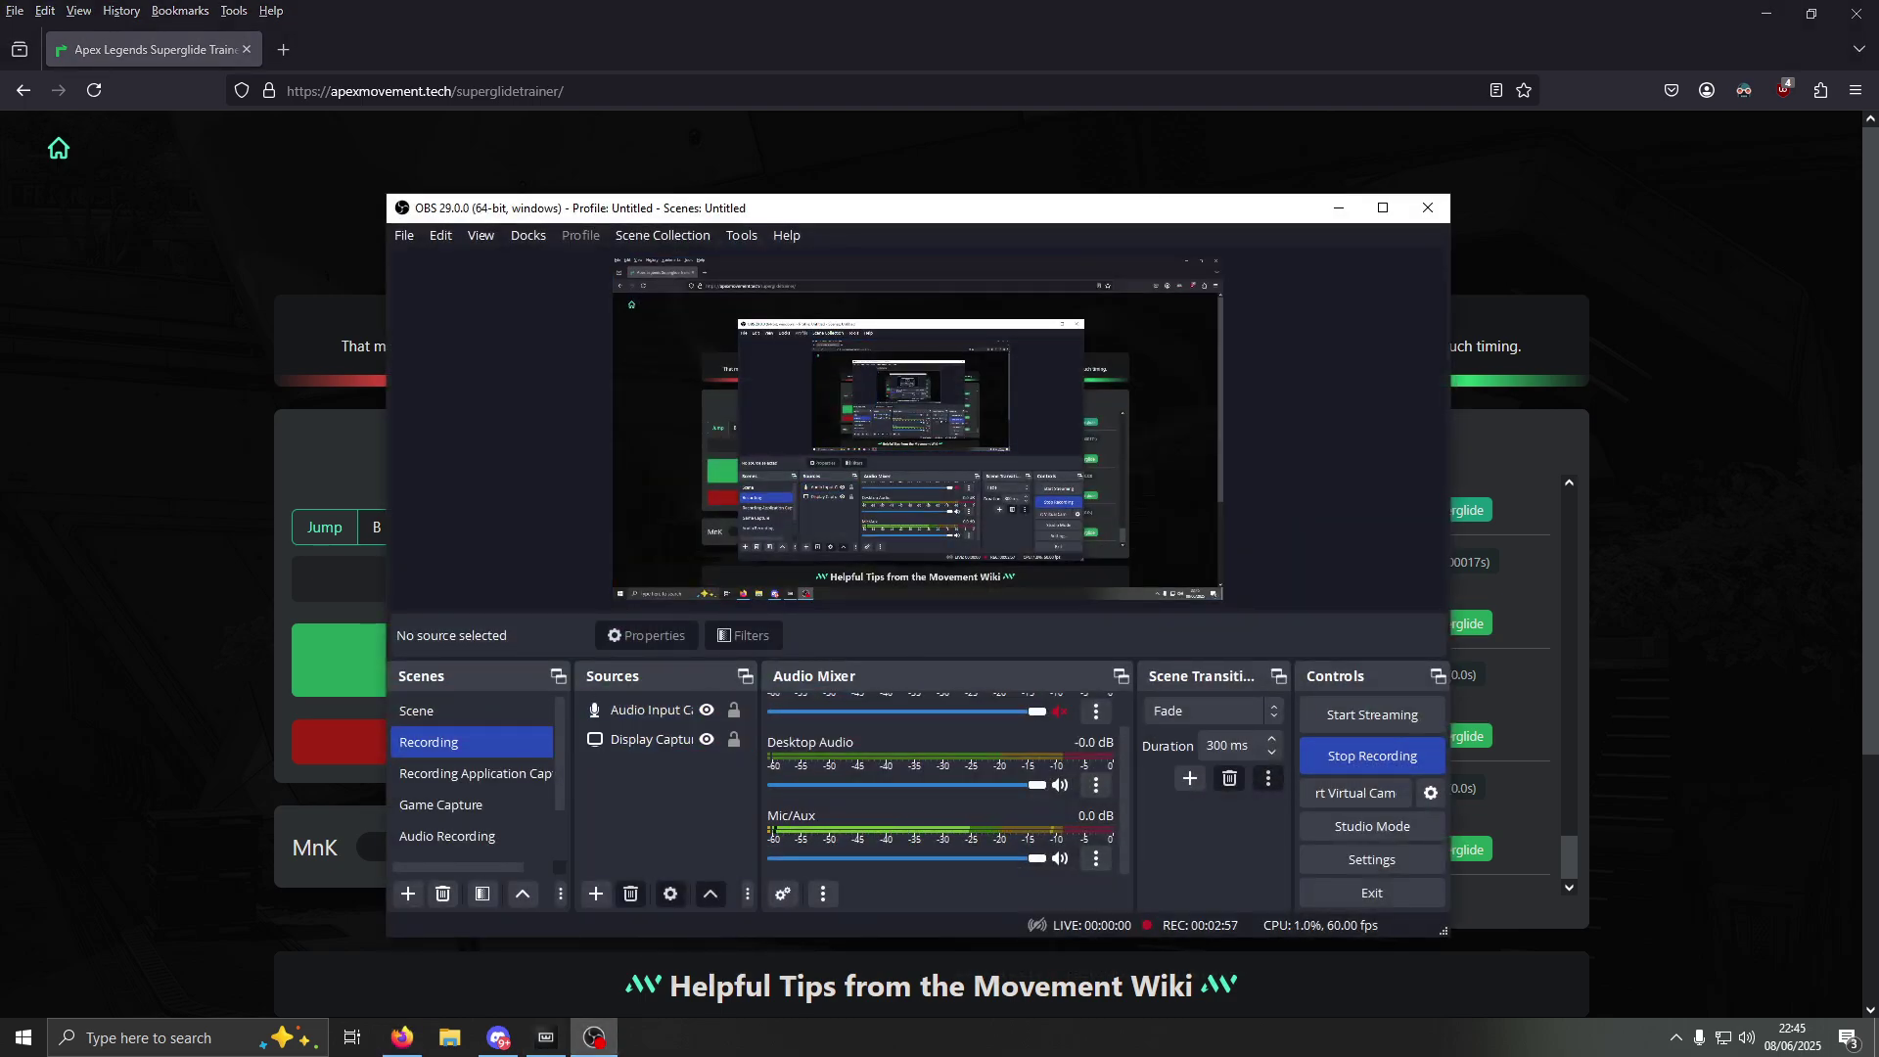
Minimize OBS, switch to Wootility, set the V key's second and third DKS action actuation point to 0.2 mm, and save to the keyboard
click(1338, 208)
click(545, 1037)
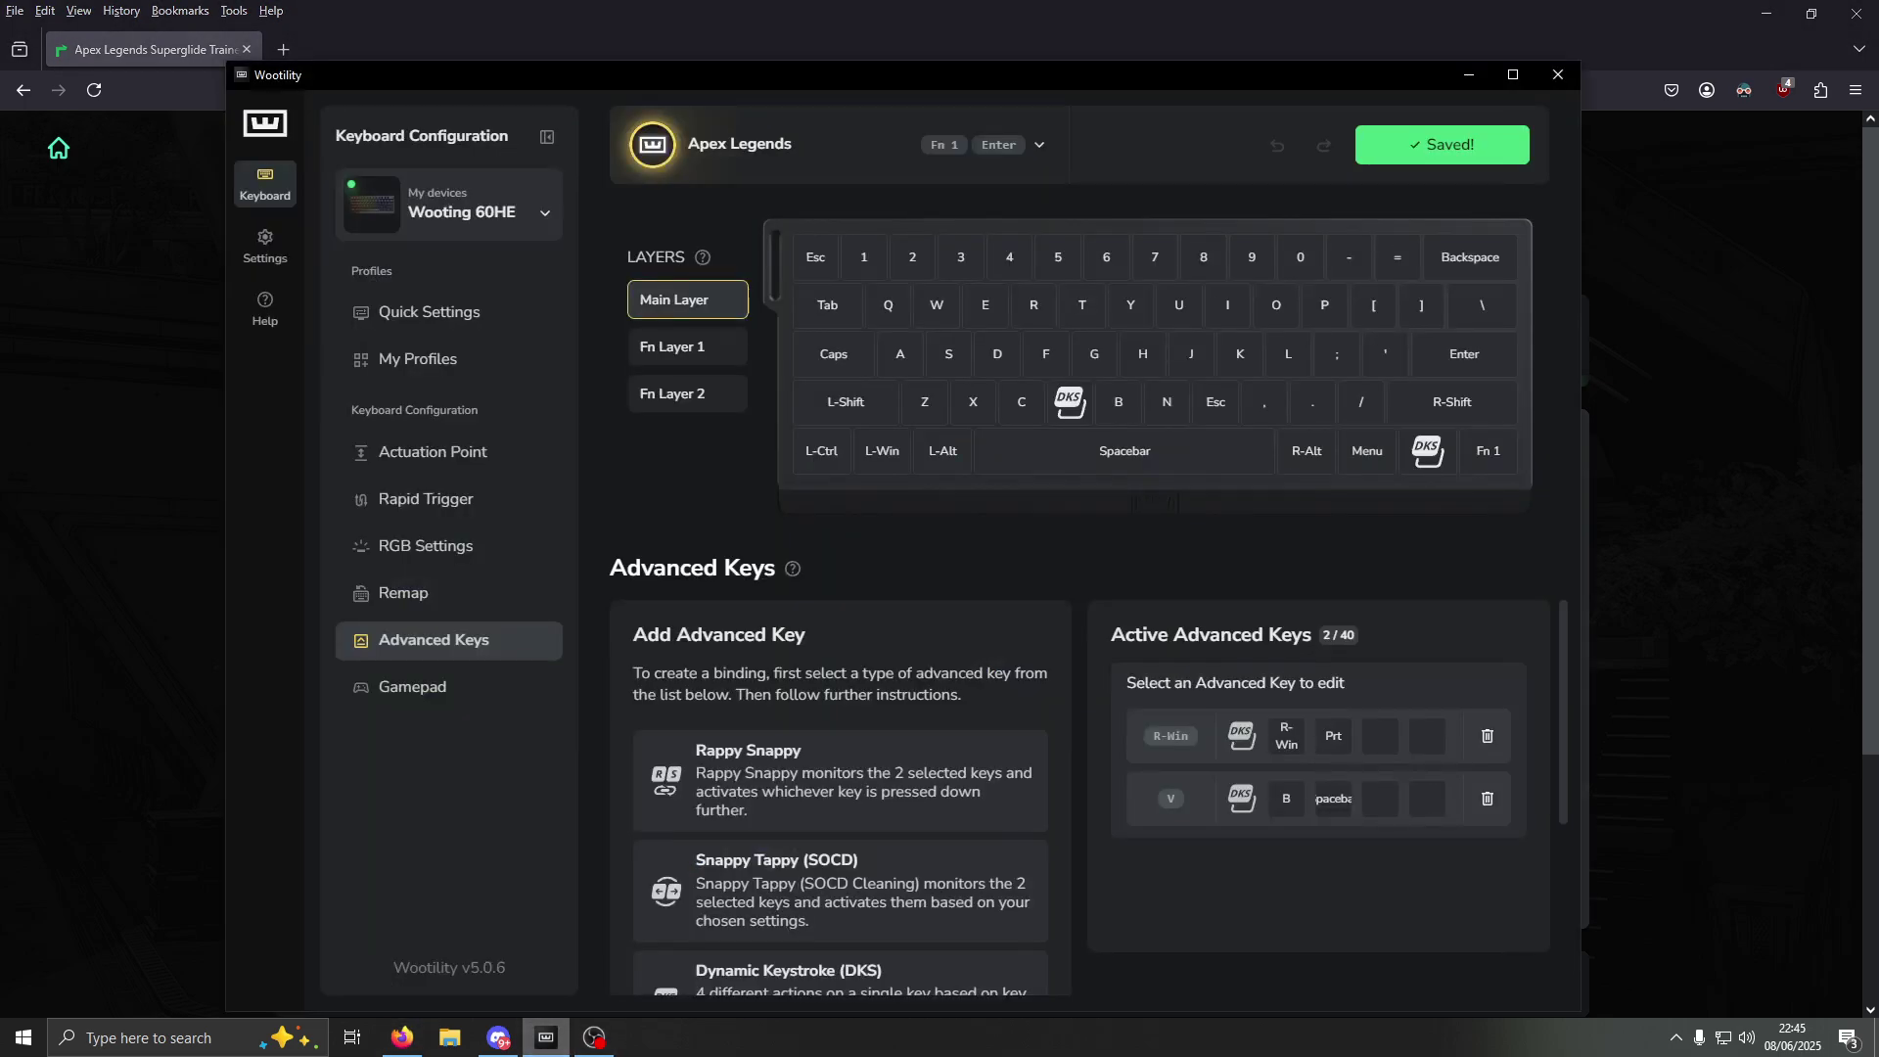
click(1286, 797)
scroll(1079, 587, down, 2)
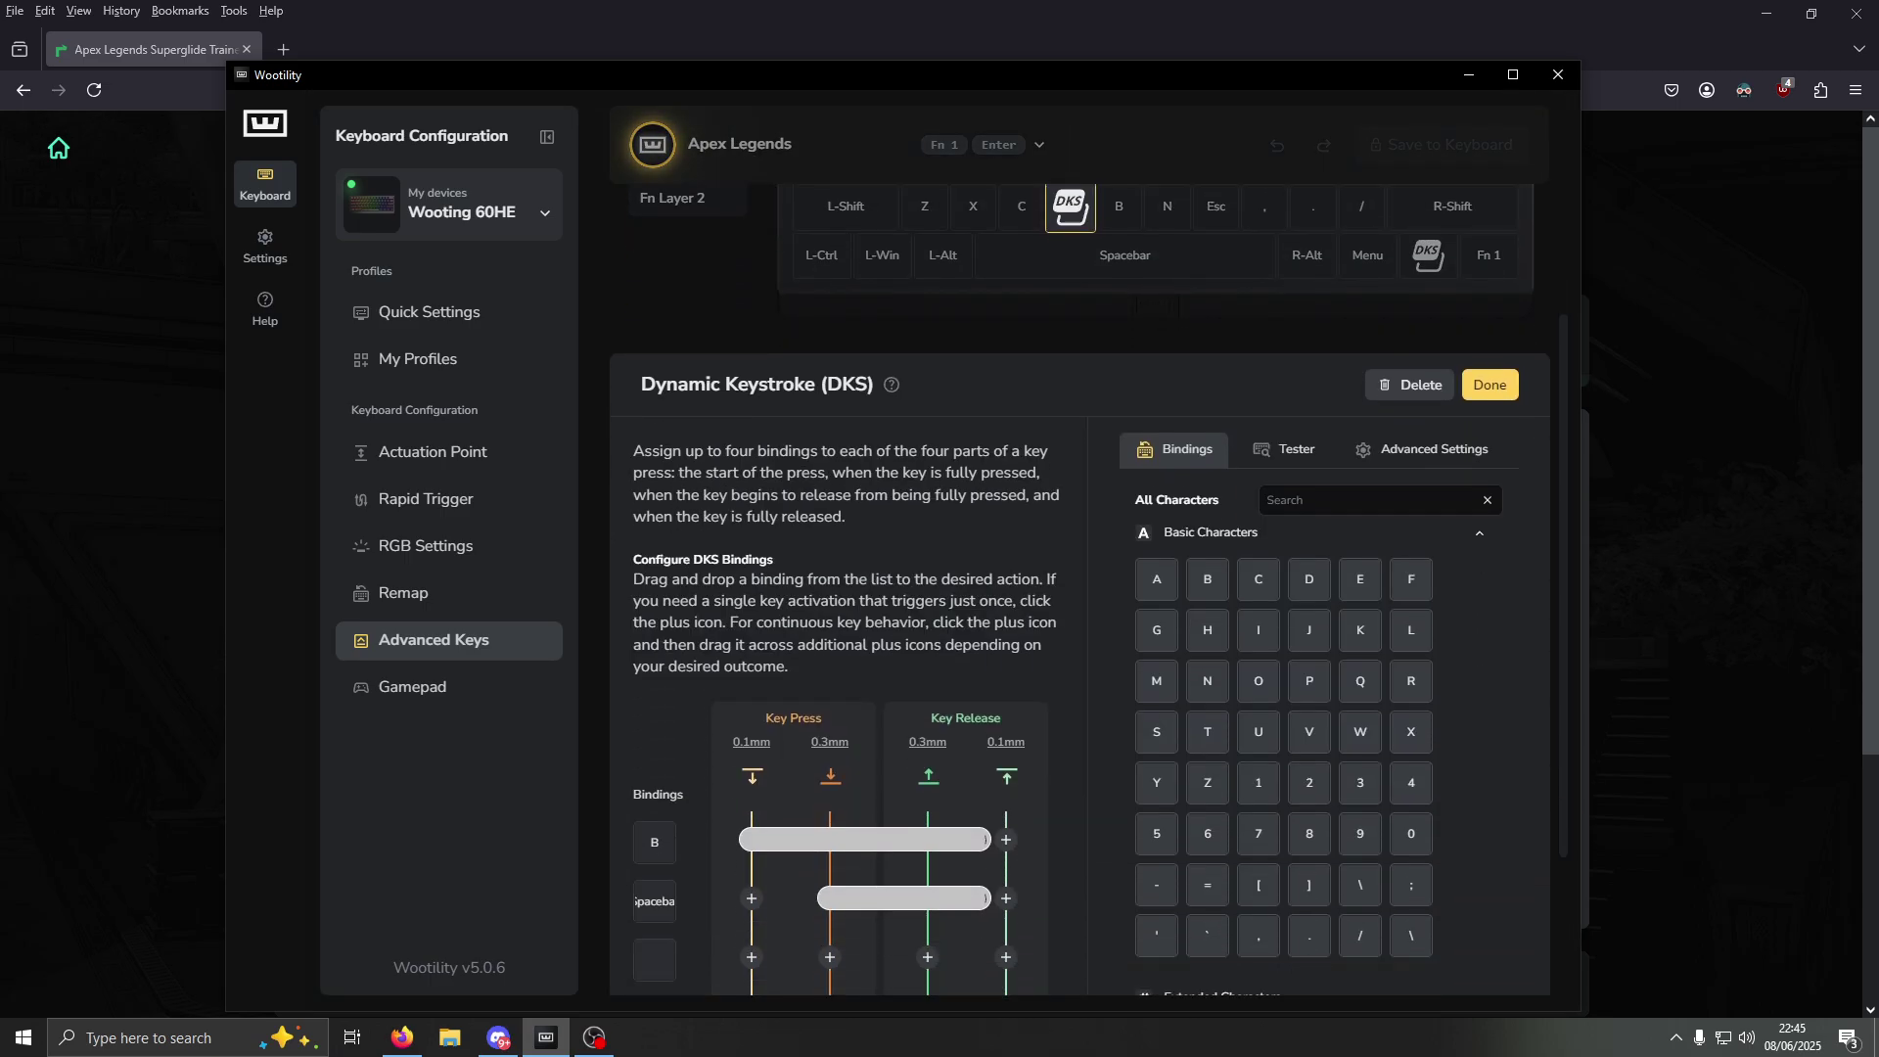
click(830, 740)
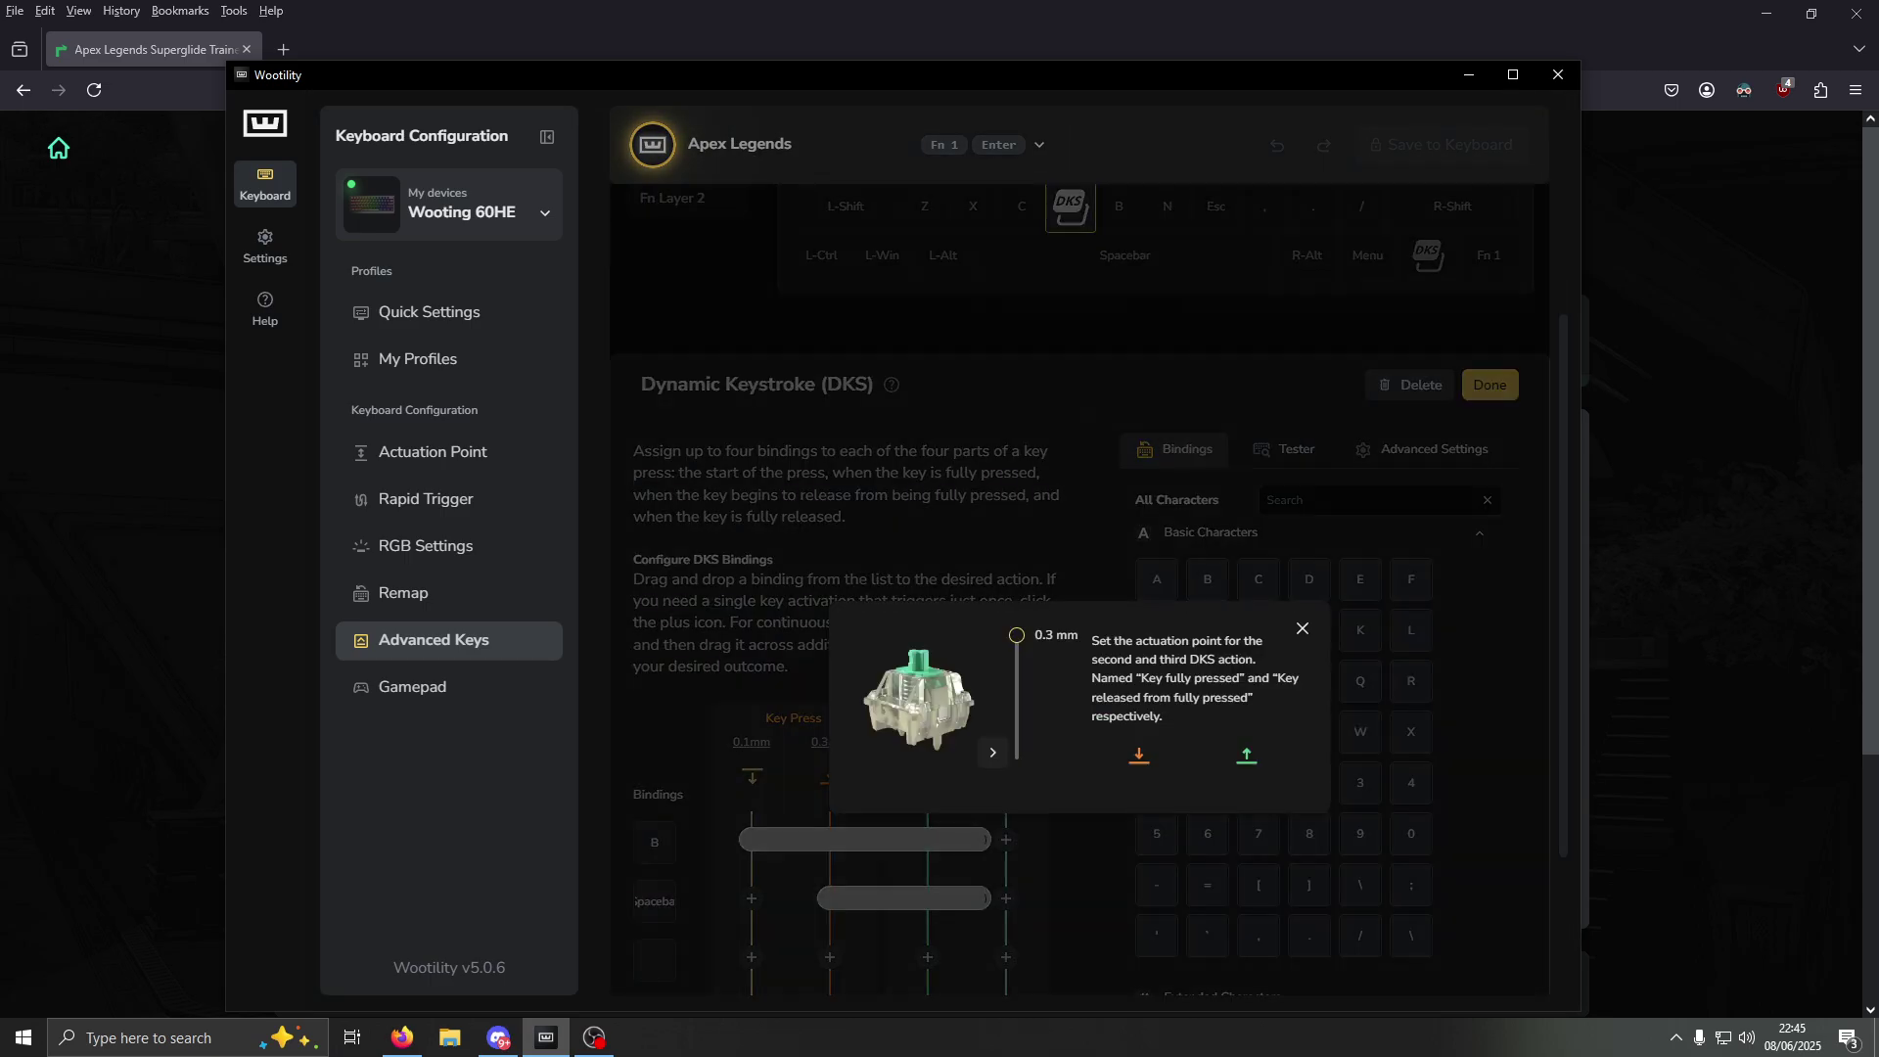
drag(1017, 635, 1016, 632)
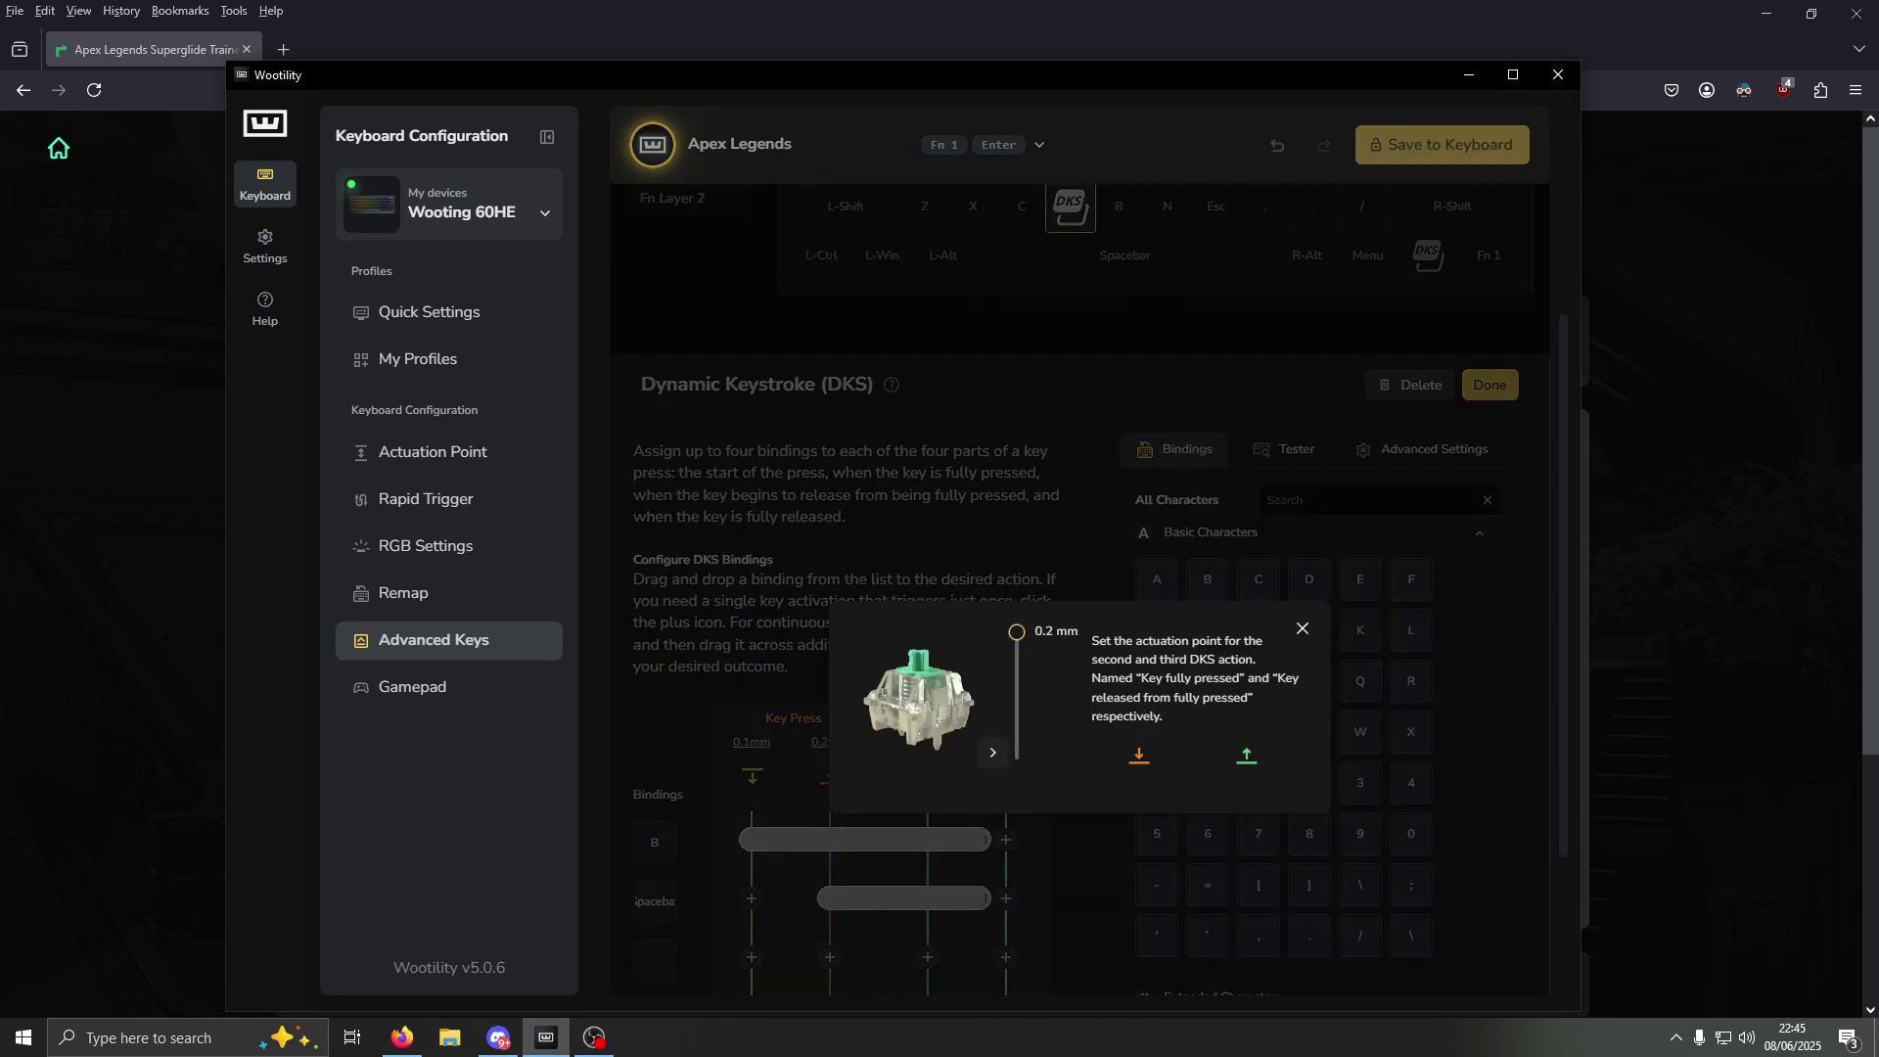
click(1301, 629)
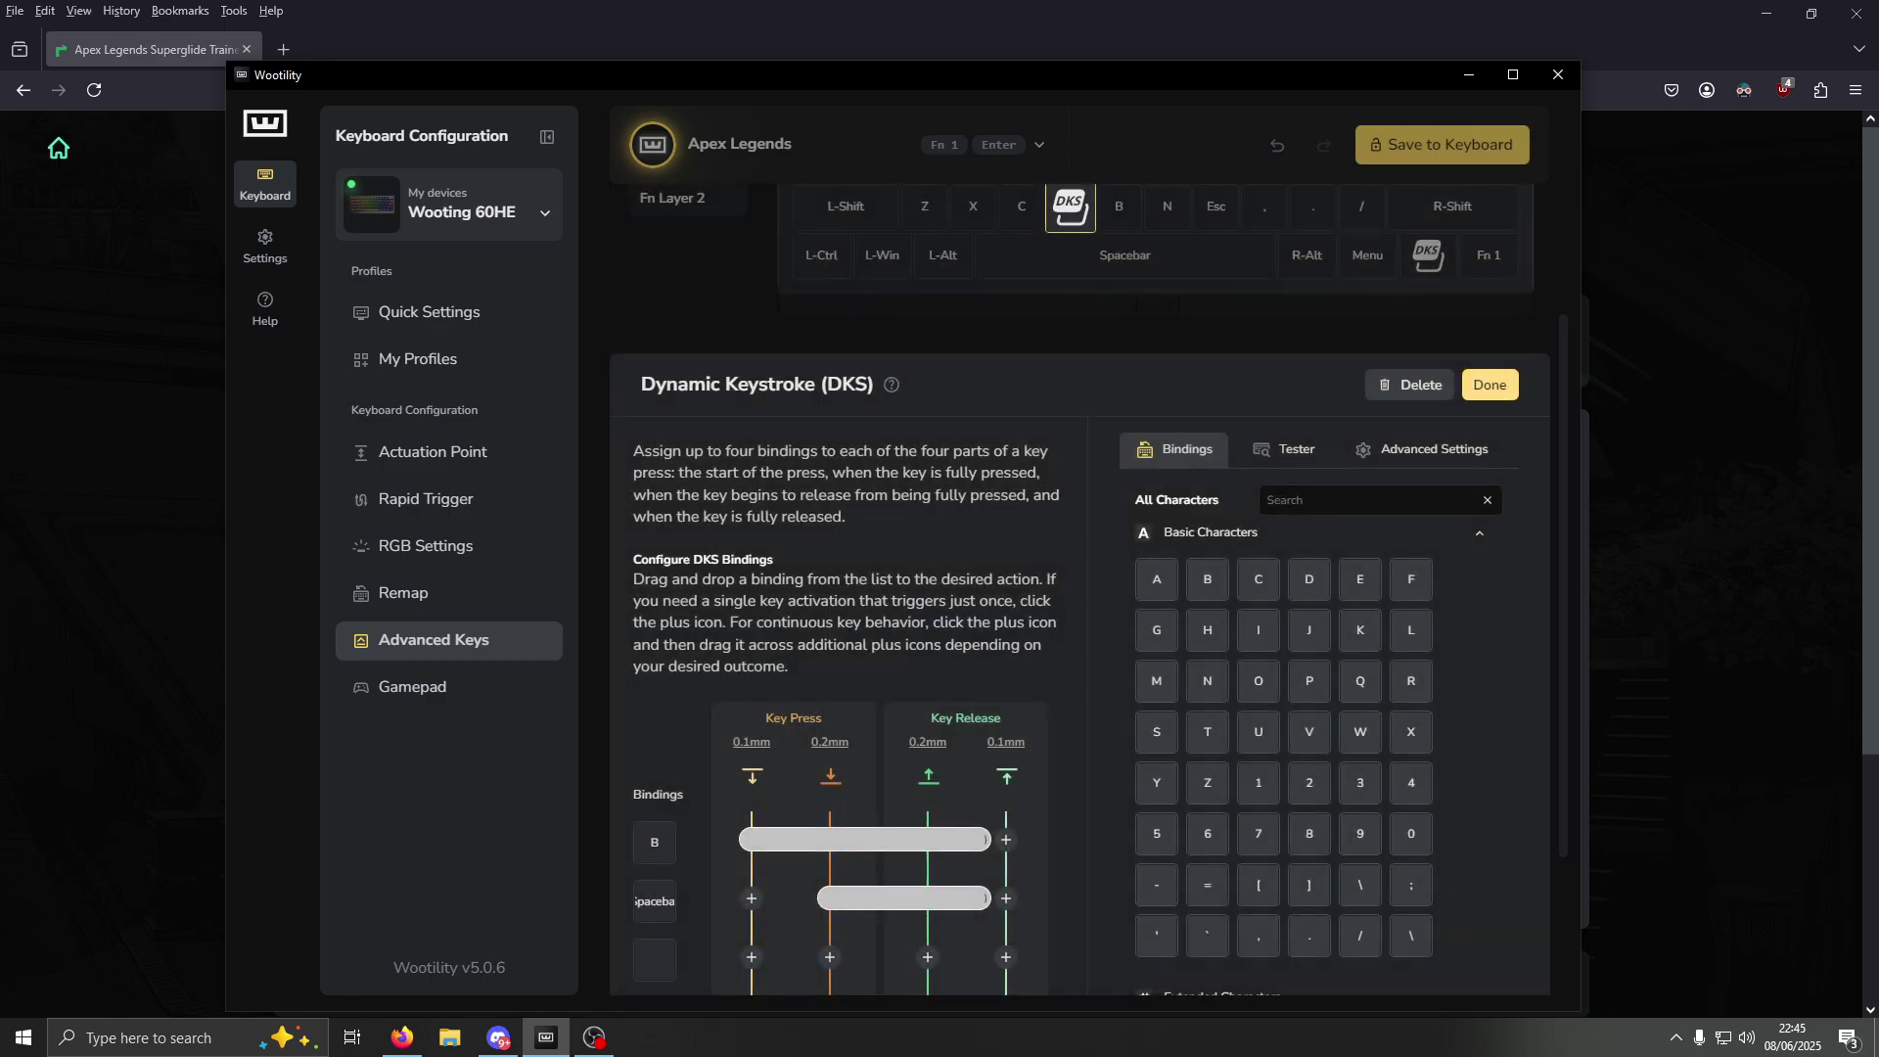
click(1489, 383)
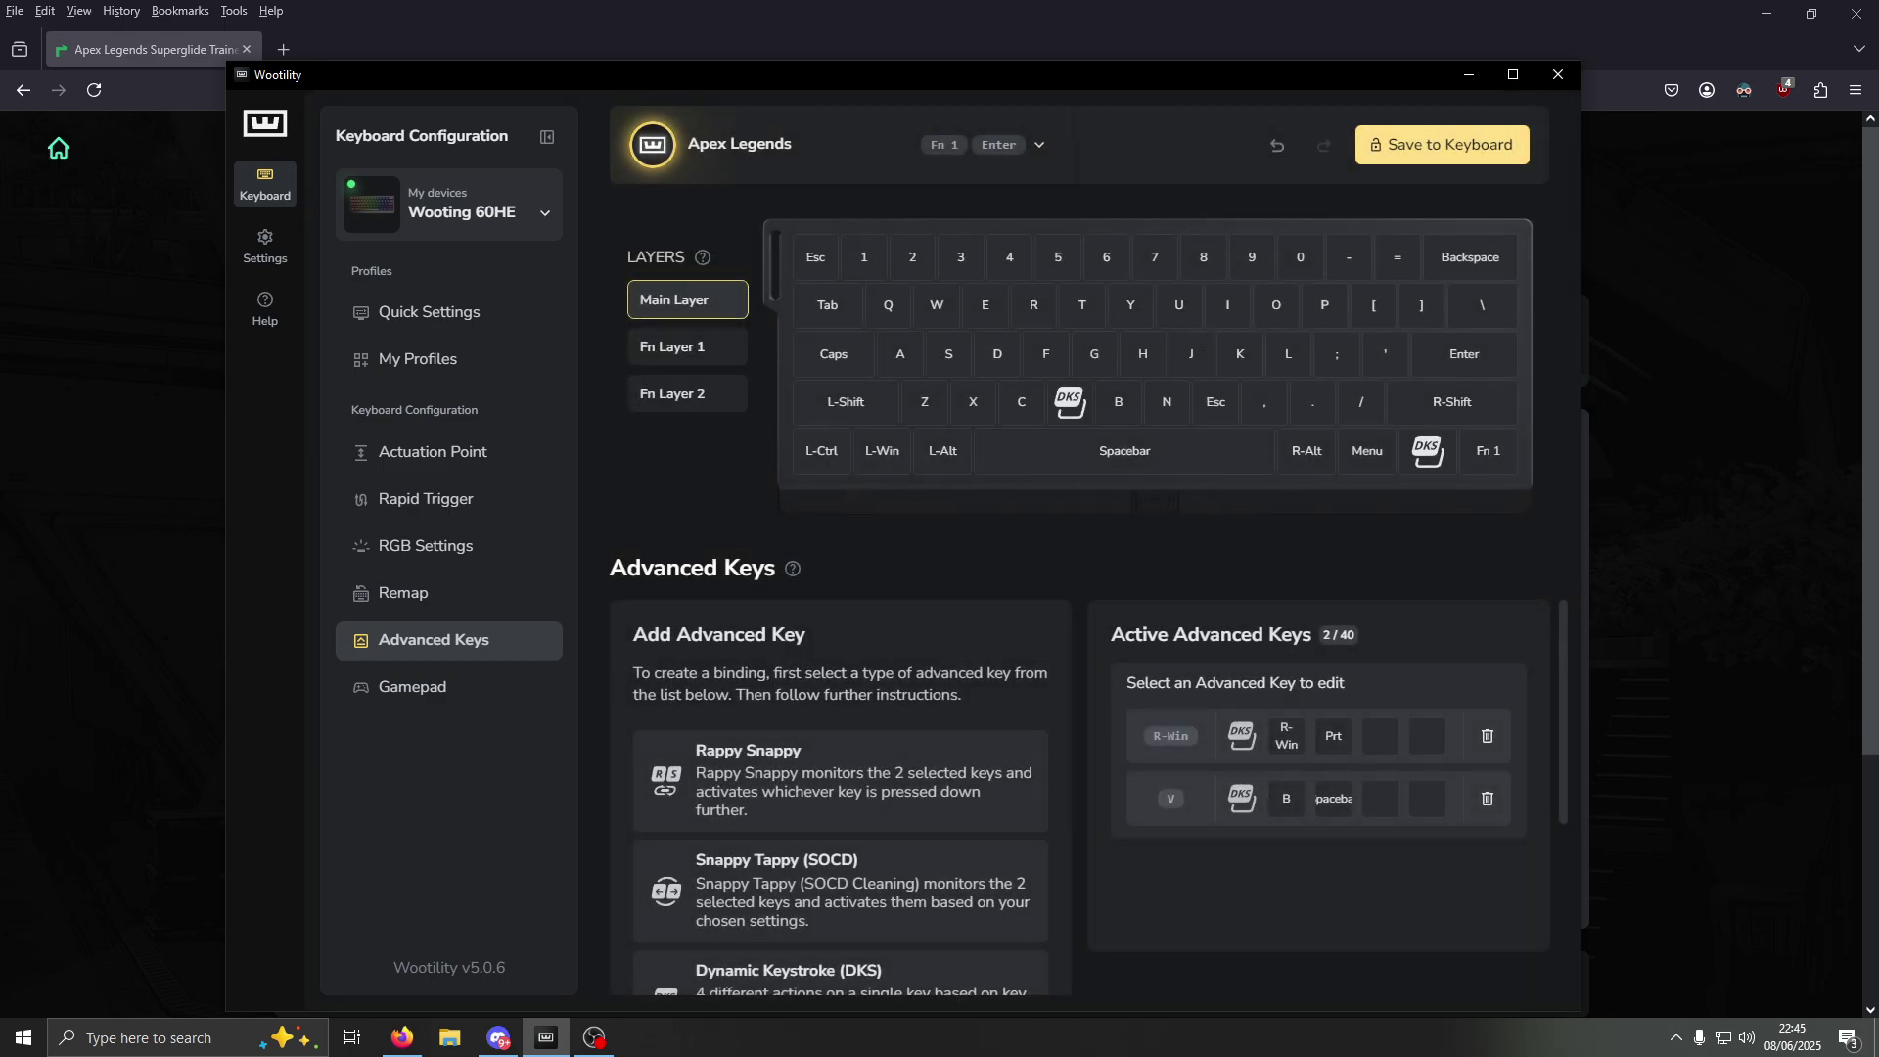
click(1441, 144)
Return to the Superglide Trainer in Firefox, restart training, and perform twelve jump-then-crouch attempts at 240 FPS
click(147, 548)
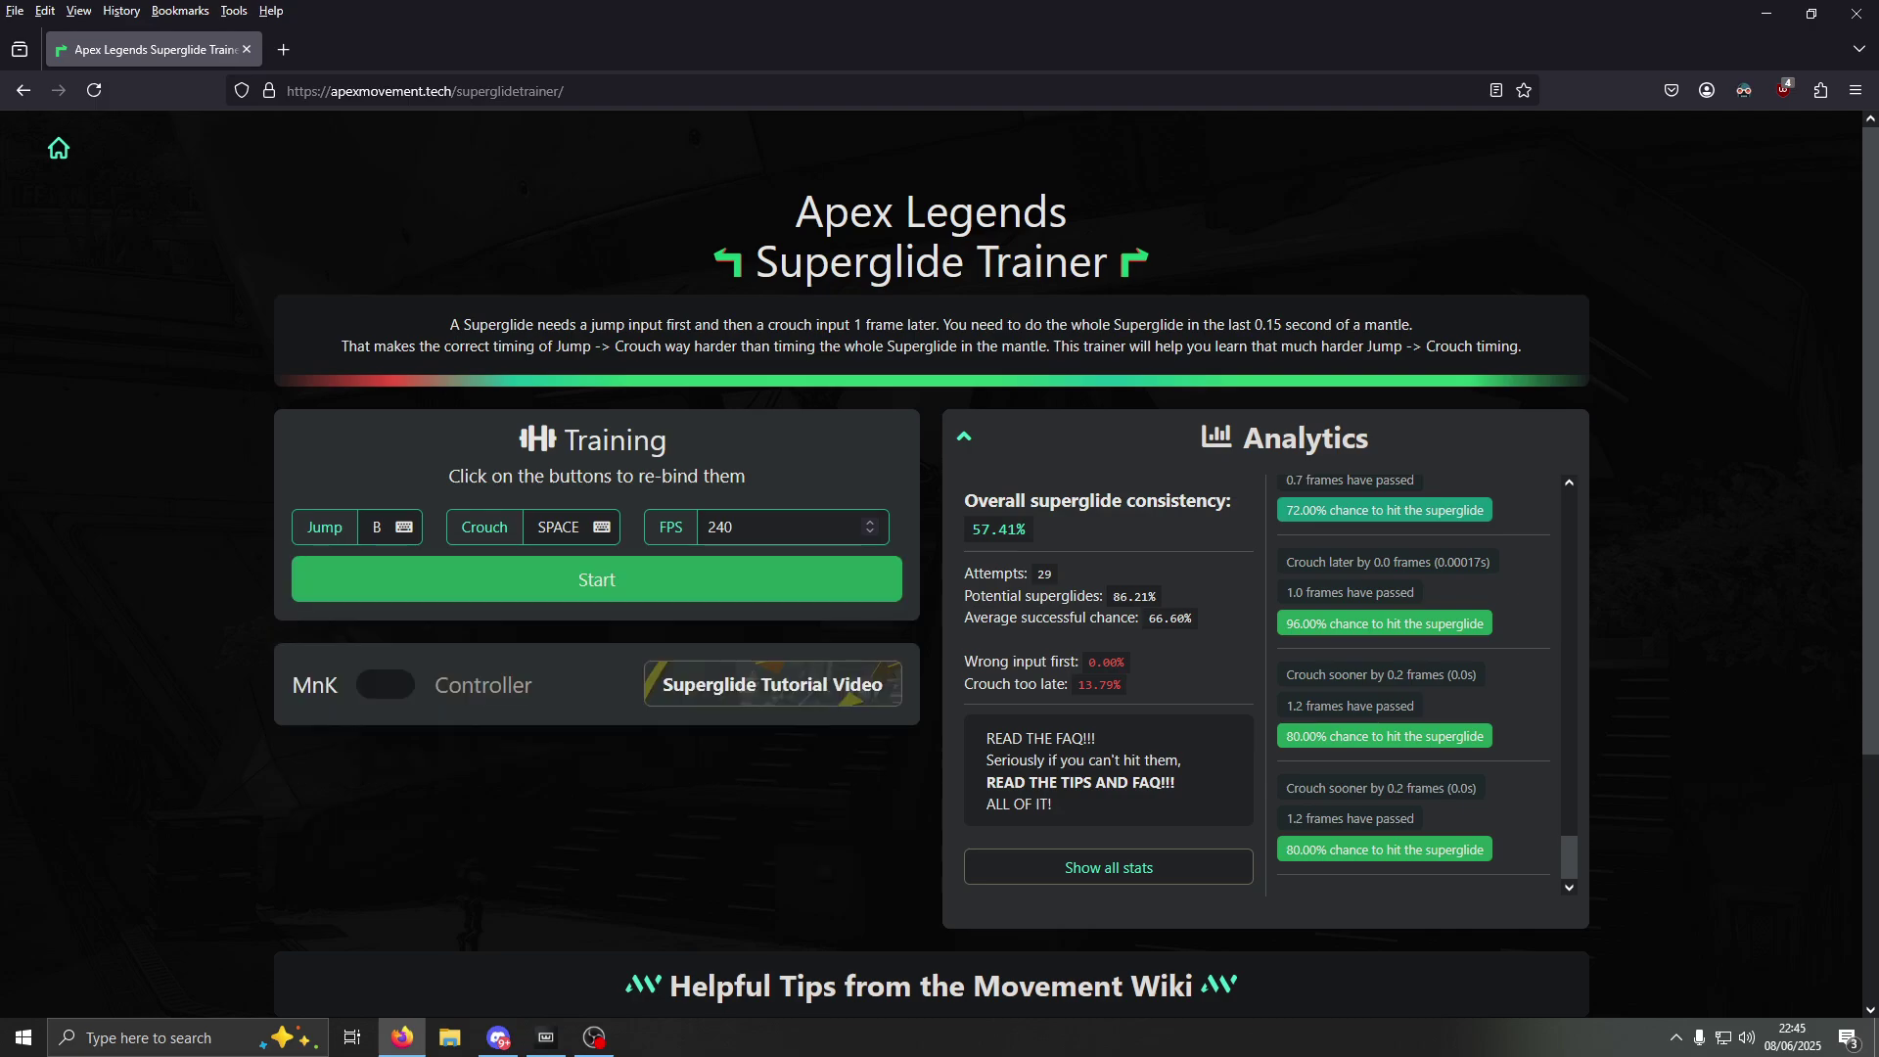
key(b)
key(space)
key(b)
key(space)
key(b)
key(space)
key(b)
key(space)
key(b)
key(space)
key(b)
key(space)
key(b)
key(space)
key(b)
key(space)
key(b)
key(space)
key(b)
key(space)
key(b)
key(space)
key(b)
key(space)
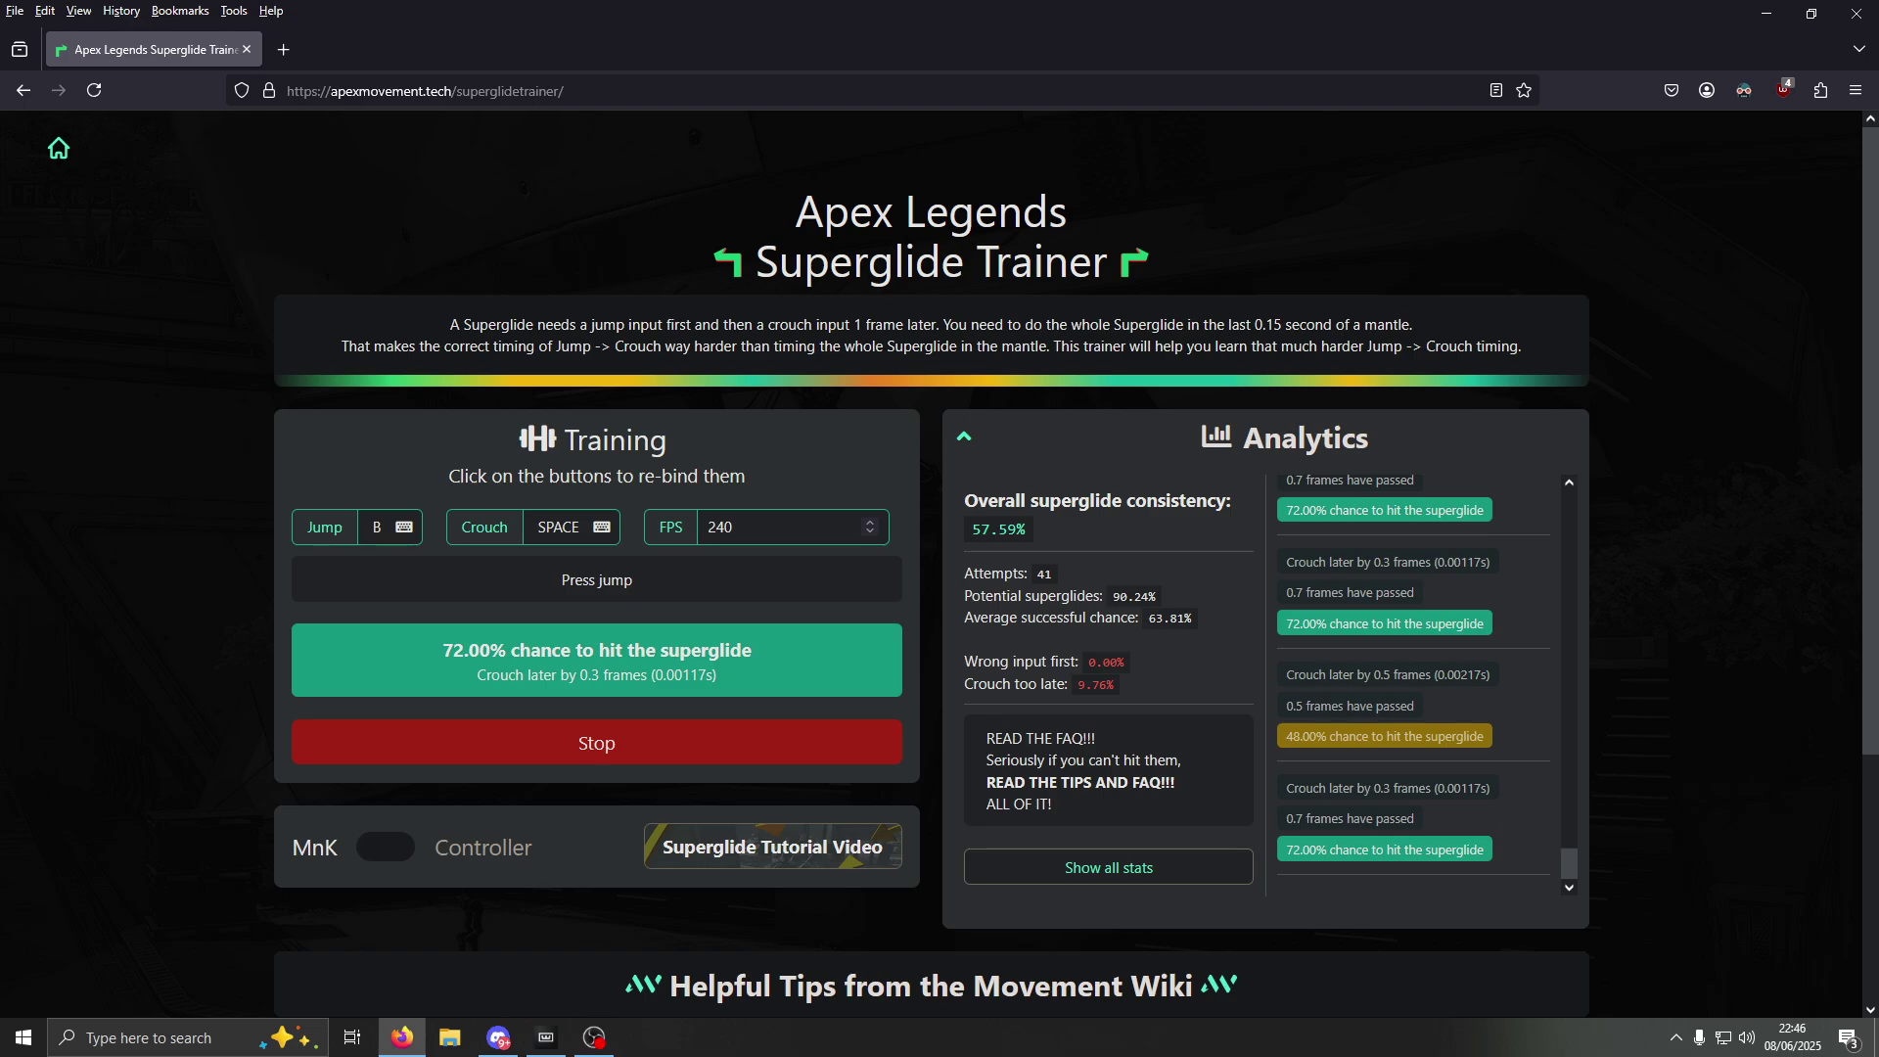
drag(733, 526, 706, 527)
click(733, 527)
Switch to Wootility and open the V key's Dynamic Keystroke configuration at its actuation points and bindings
click(545, 1036)
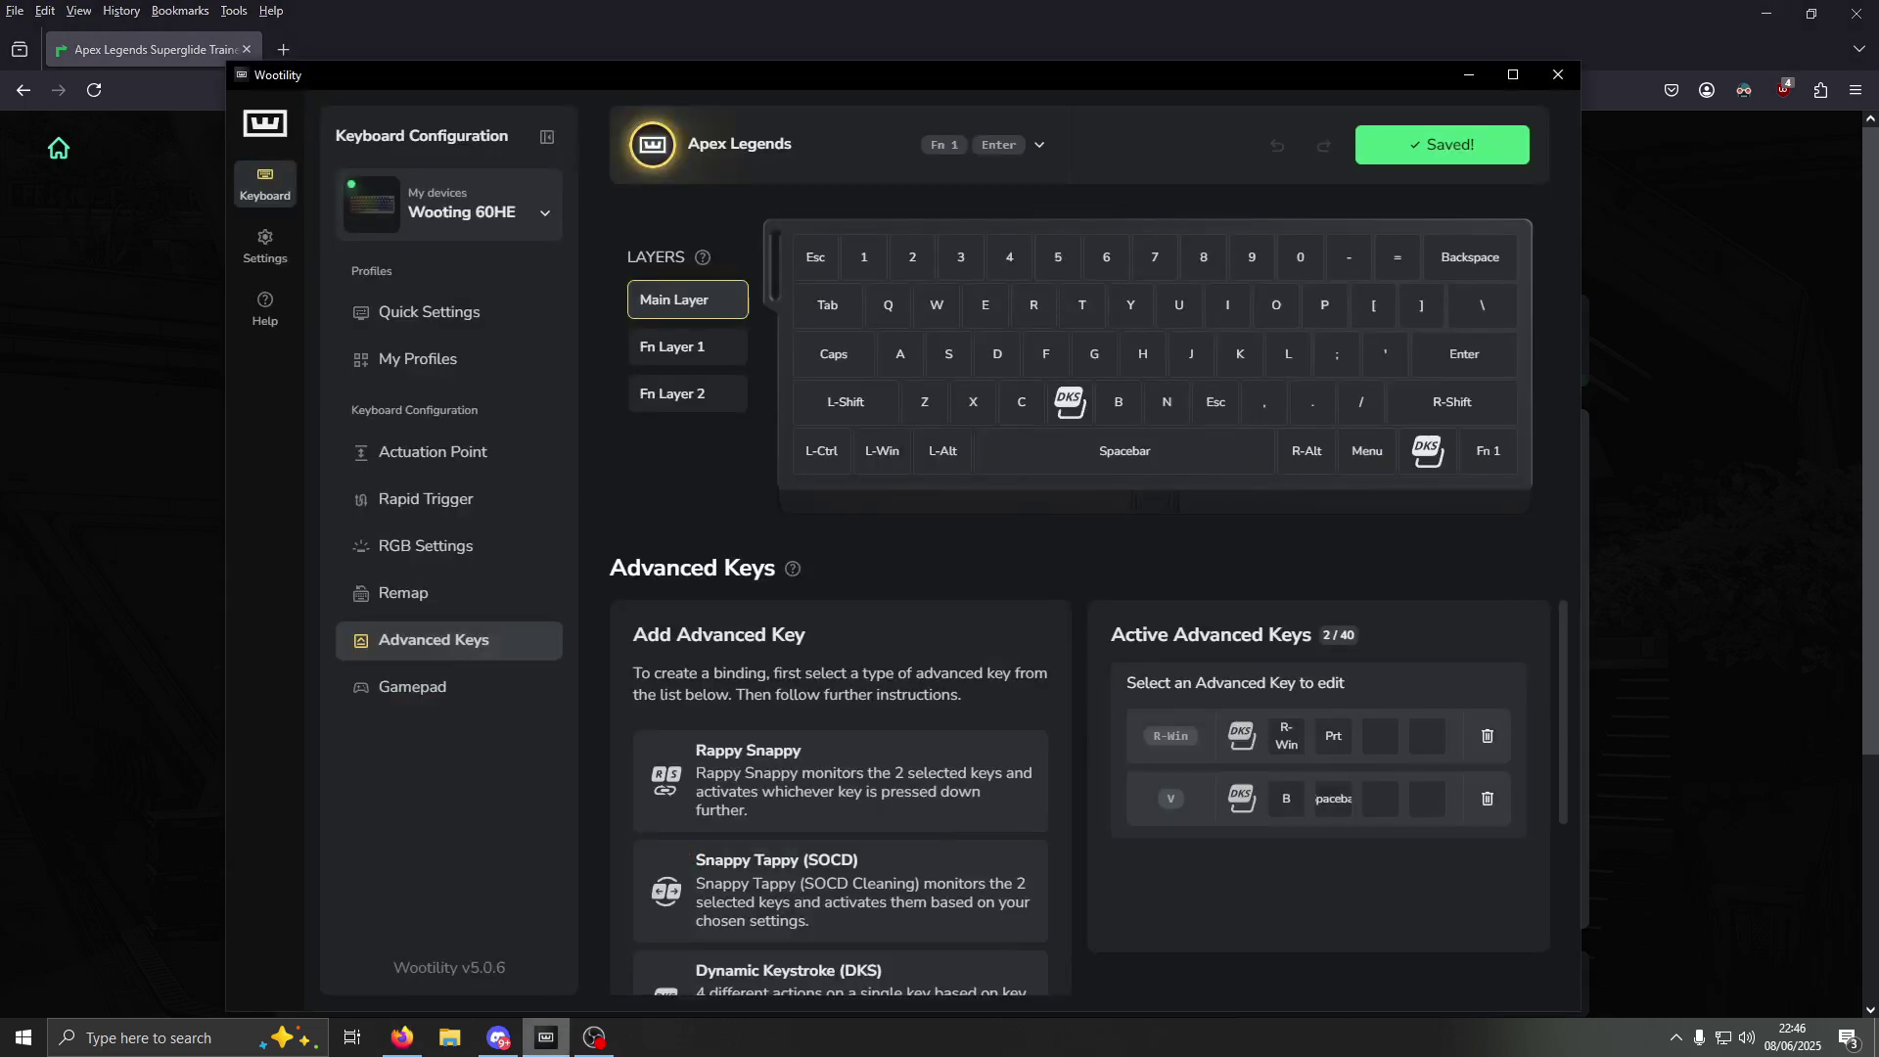
click(1317, 798)
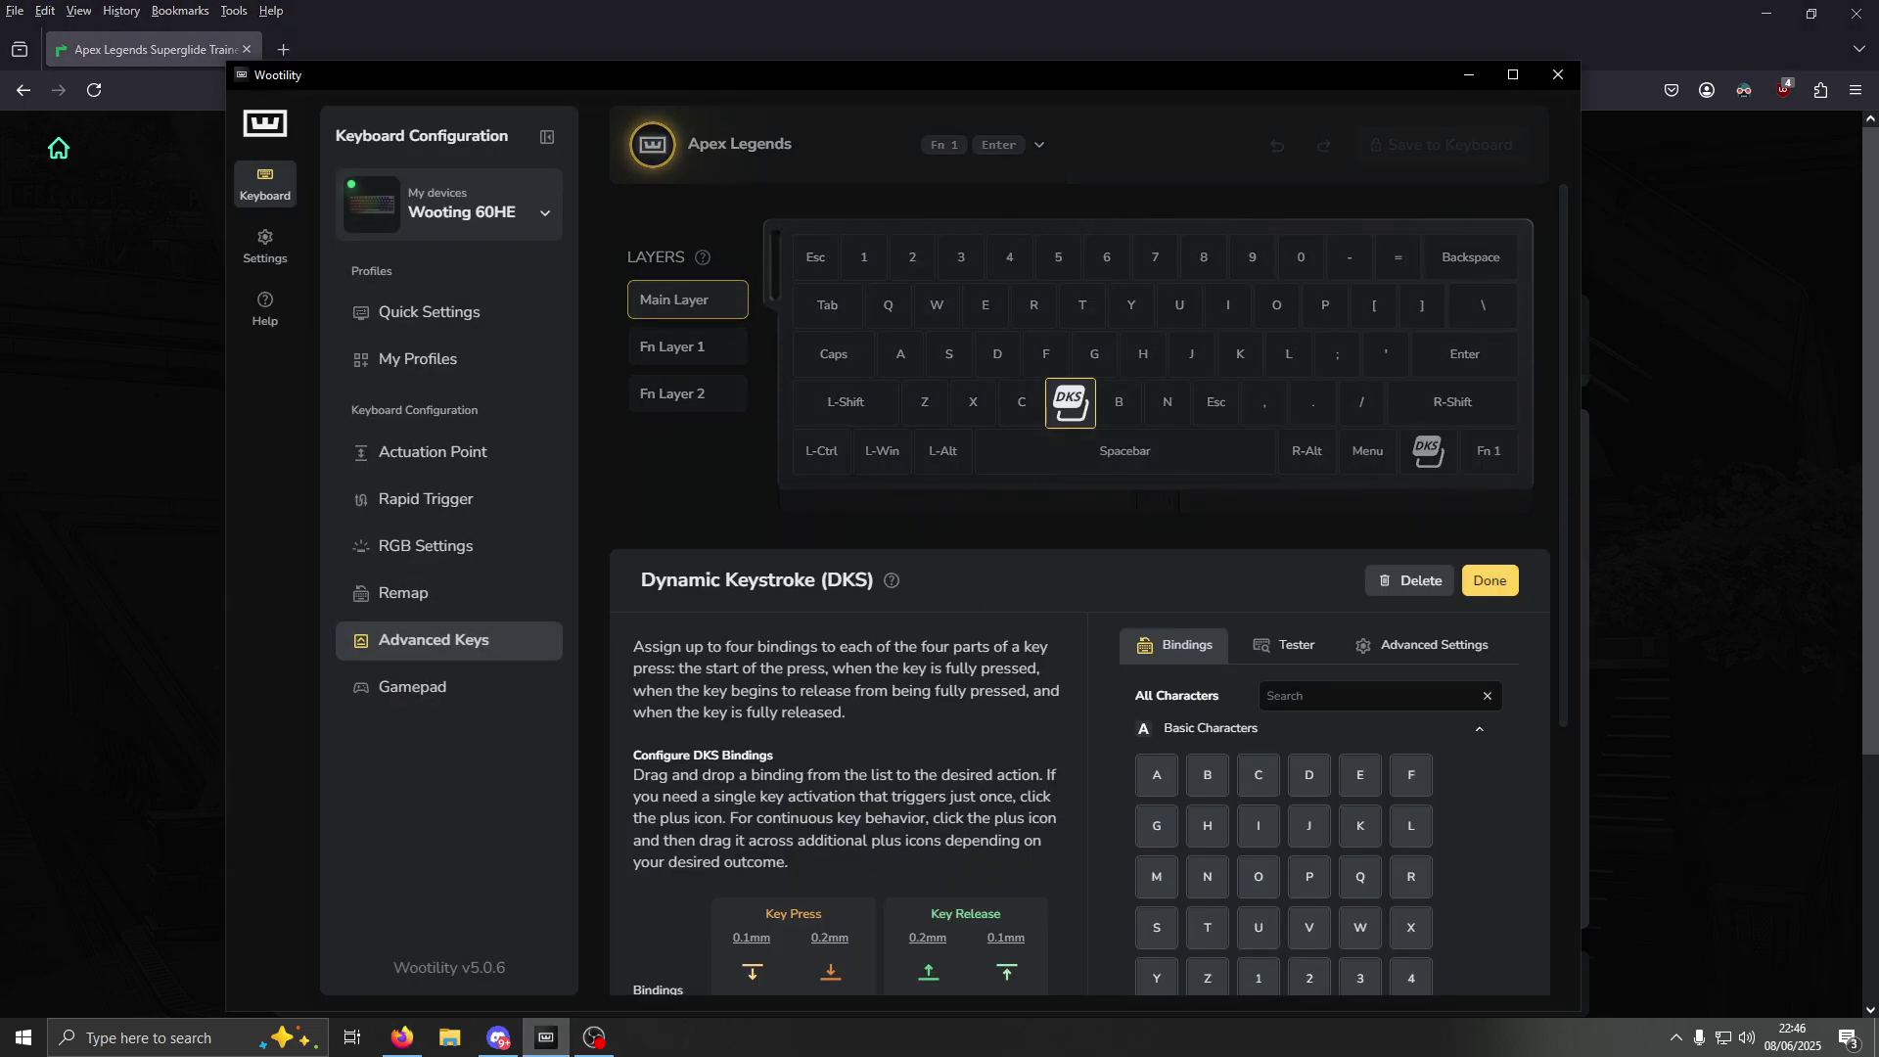
scroll(1078, 587, down, 1)
scroll(1078, 588, down, 1)
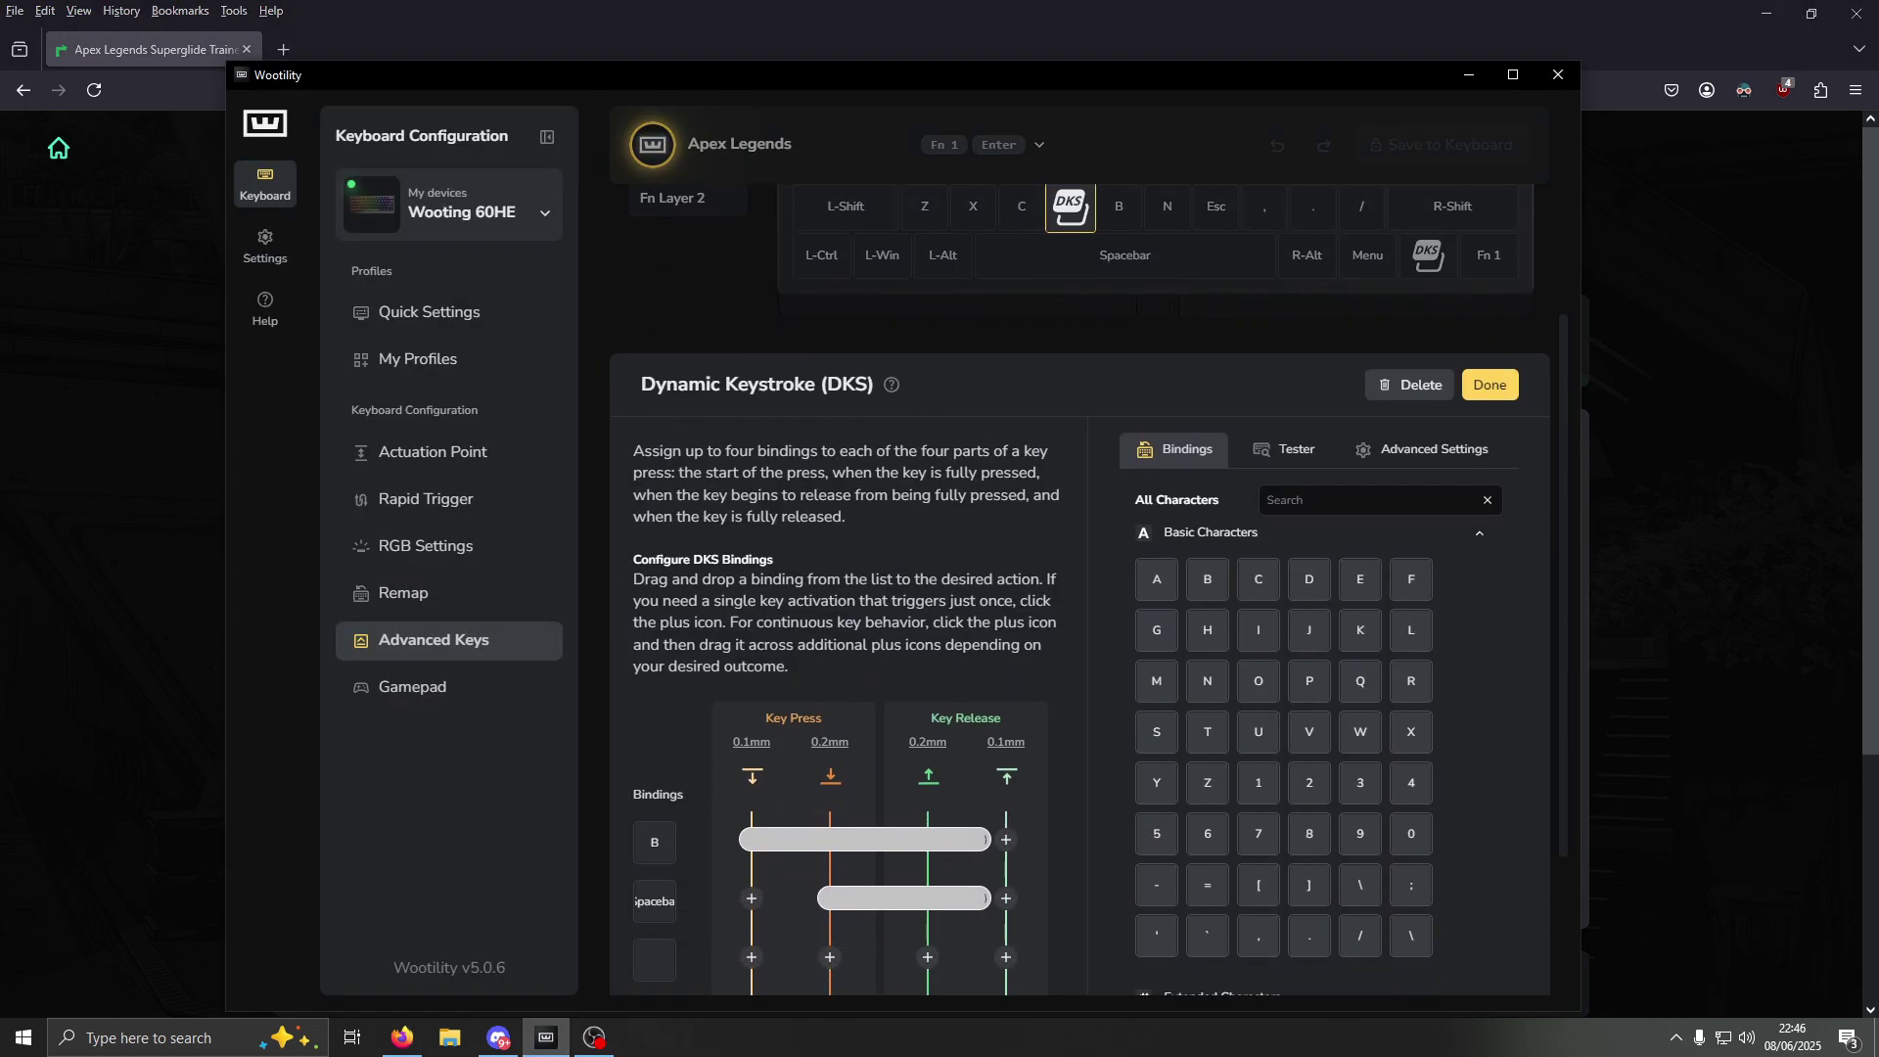